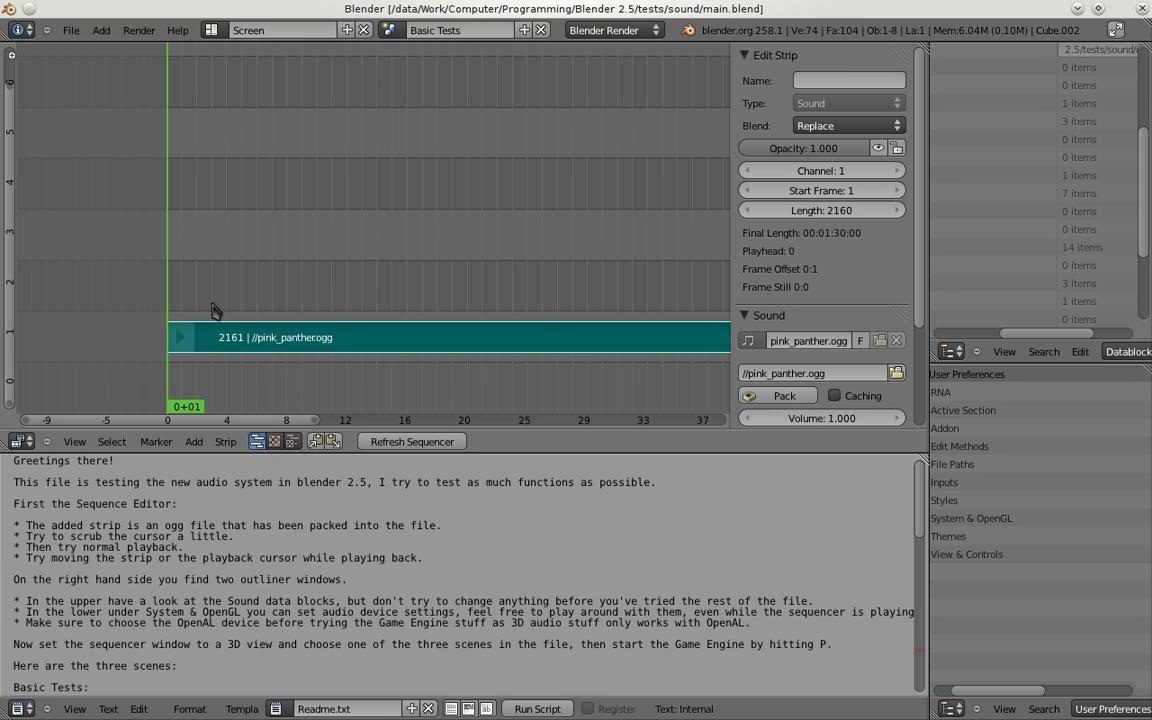
Step: Turn the sequencer area into a 3D View and add a new empty scene
click(20, 441)
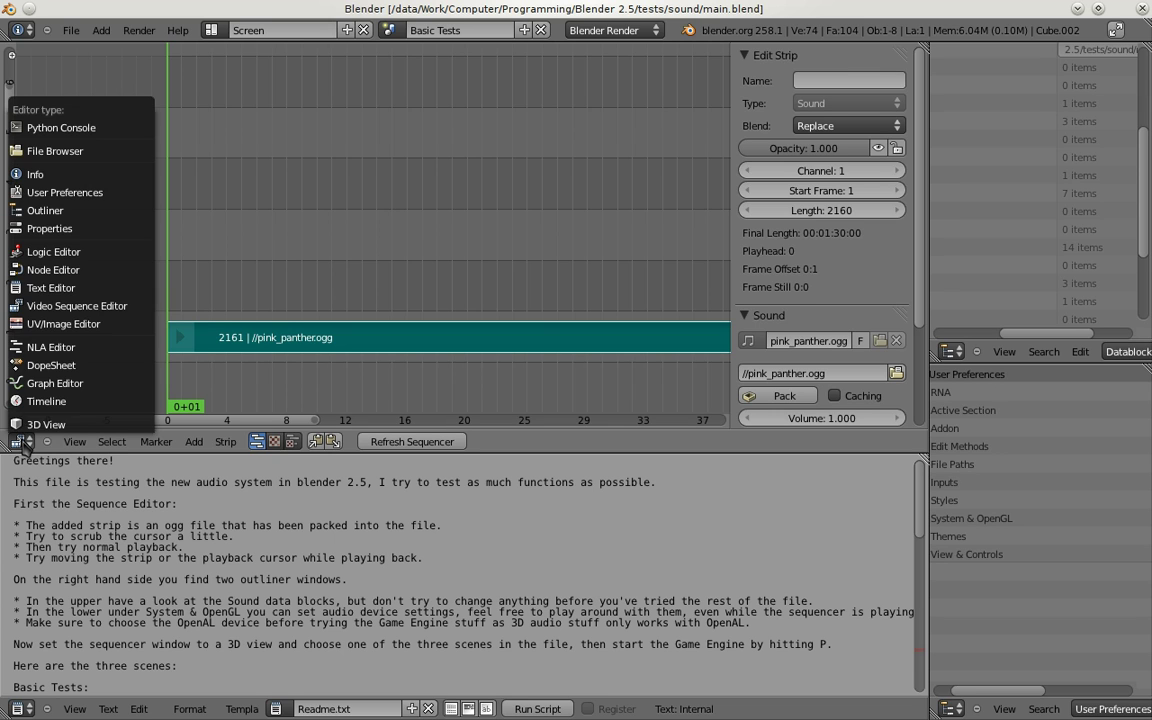
click(47, 428)
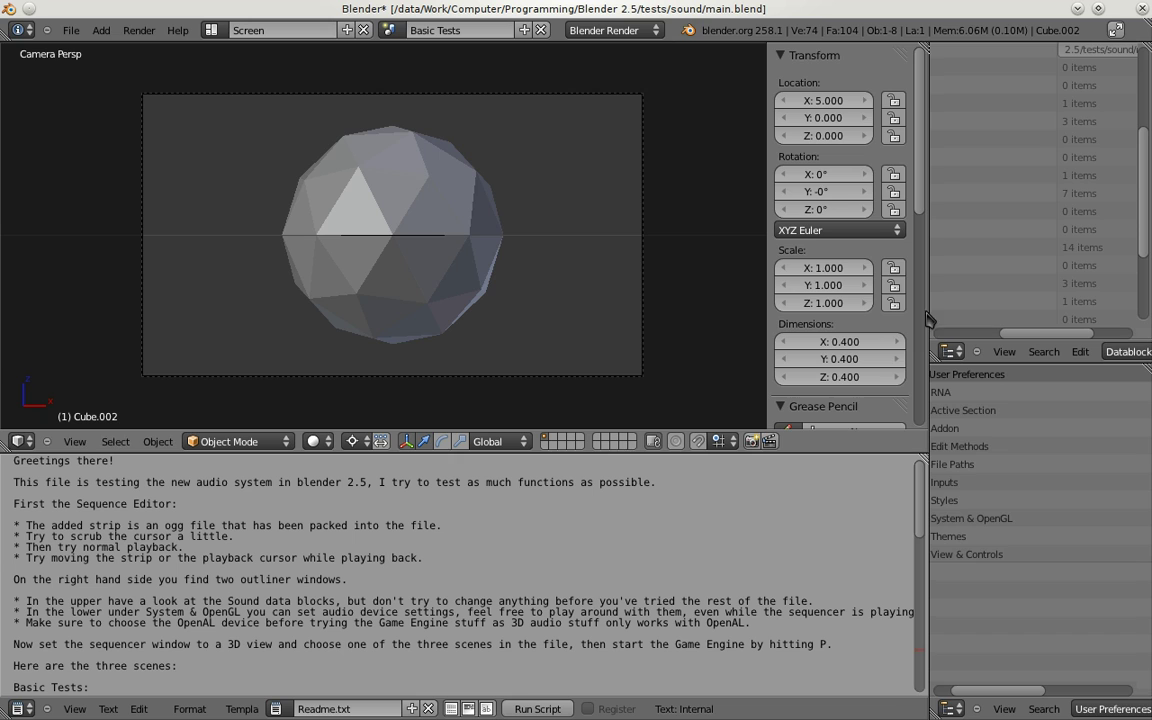
drag(924, 308, 800, 308)
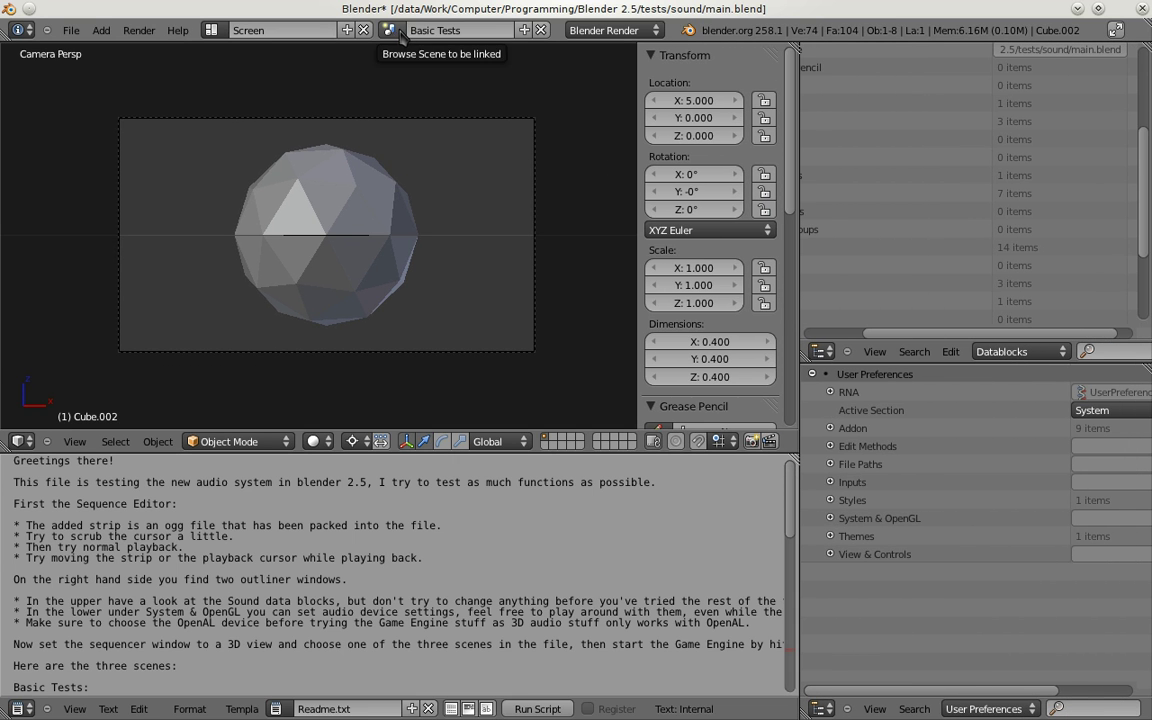
click(524, 31)
click(454, 62)
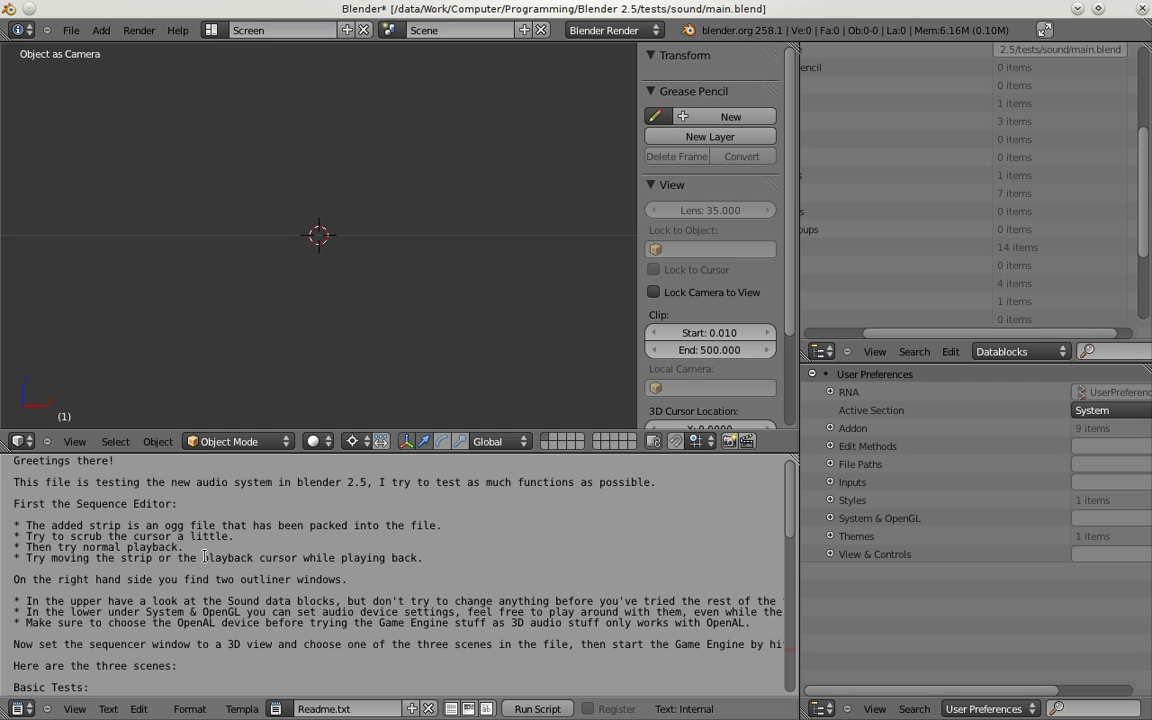
Step: Paste the Tetris script into a new text block, drop the trailing def play line, and name it tetris.py
click(278, 702)
click(340, 637)
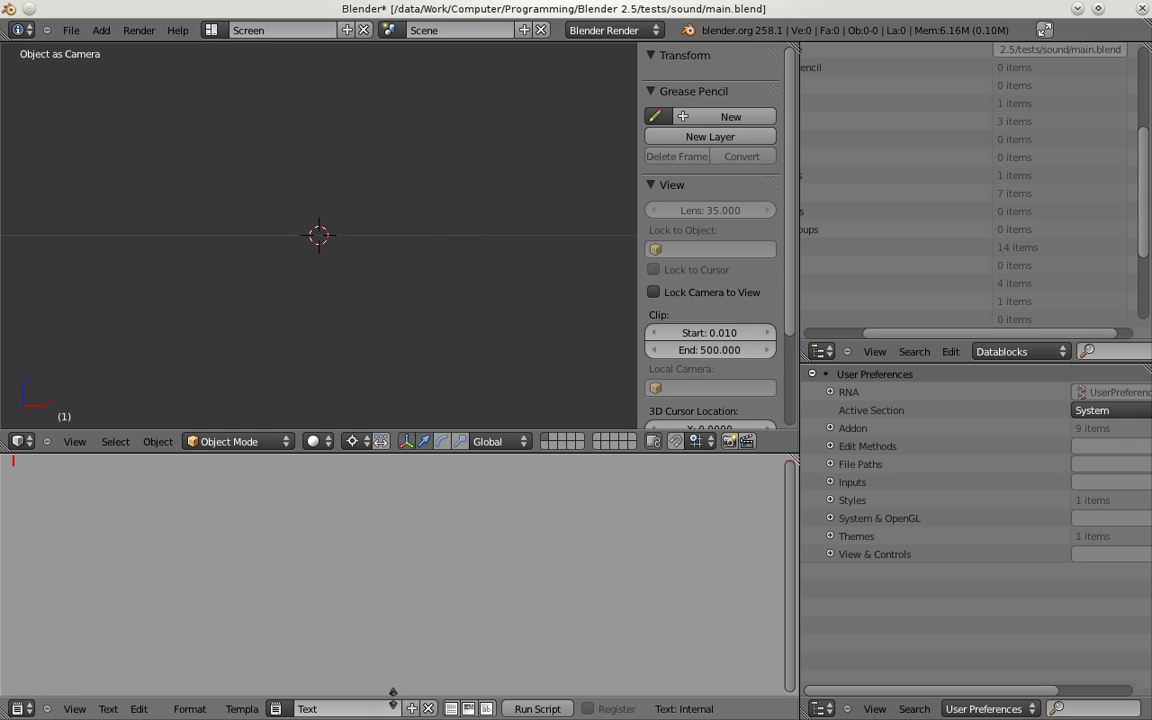
key(ctrl+v)
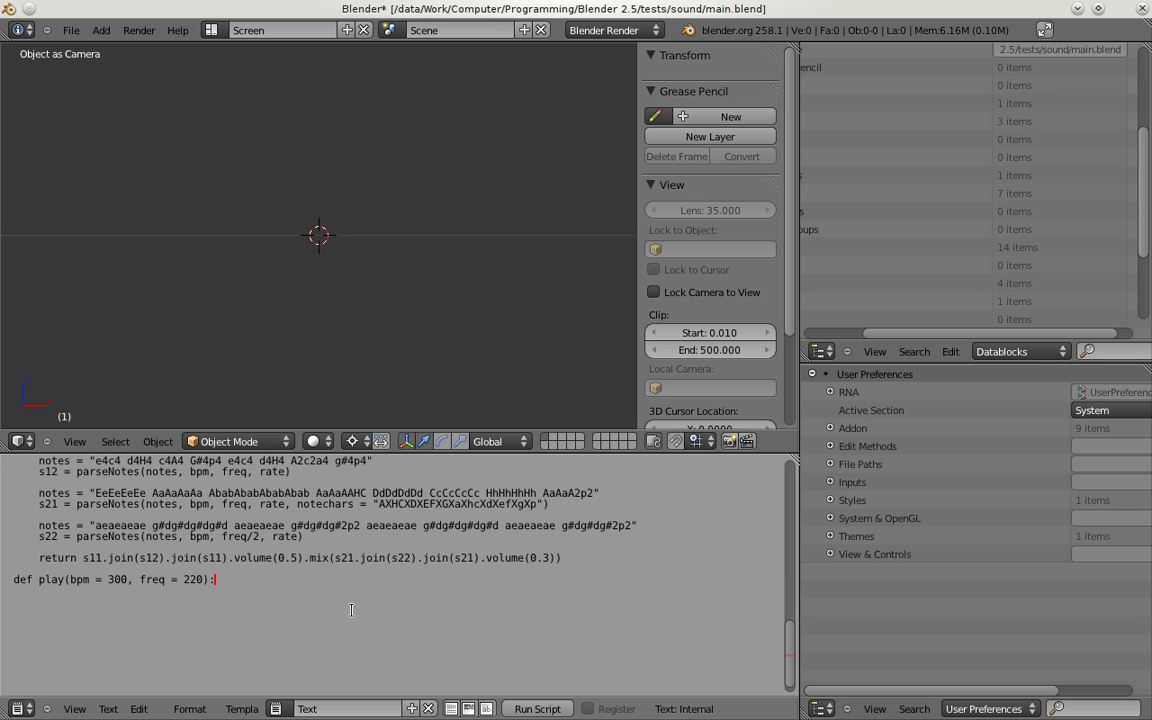
key(shift+Up)
key(BackSpace)
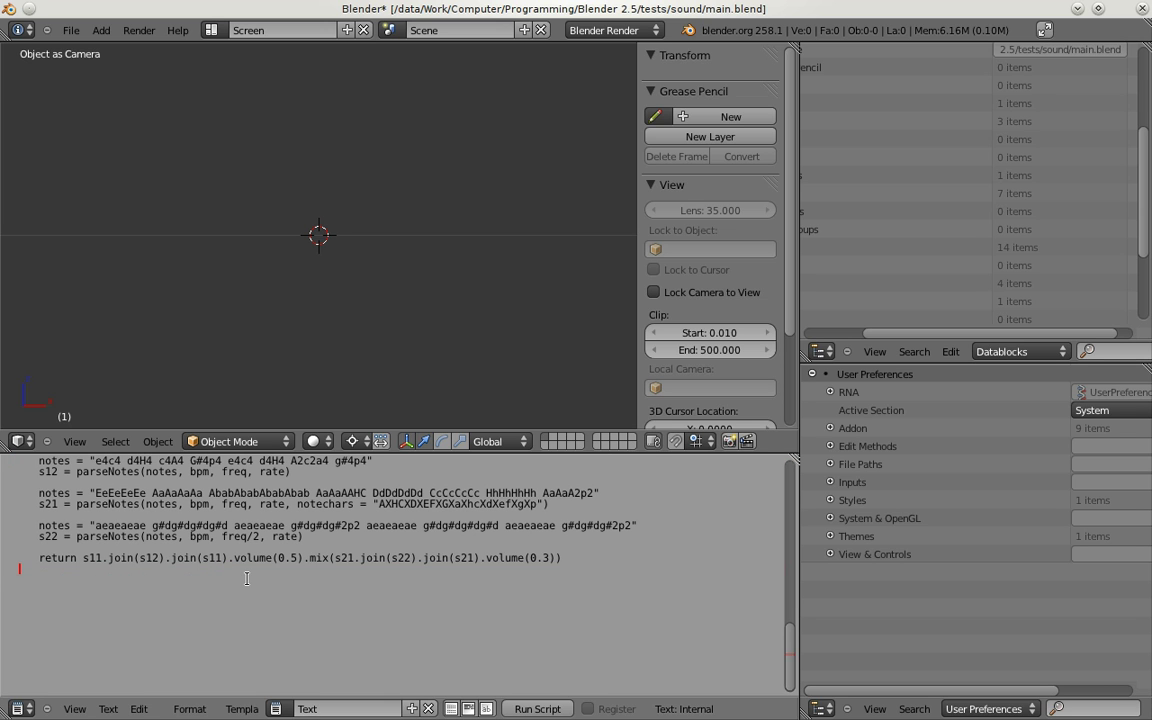
scroll(247, 579, up, 3)
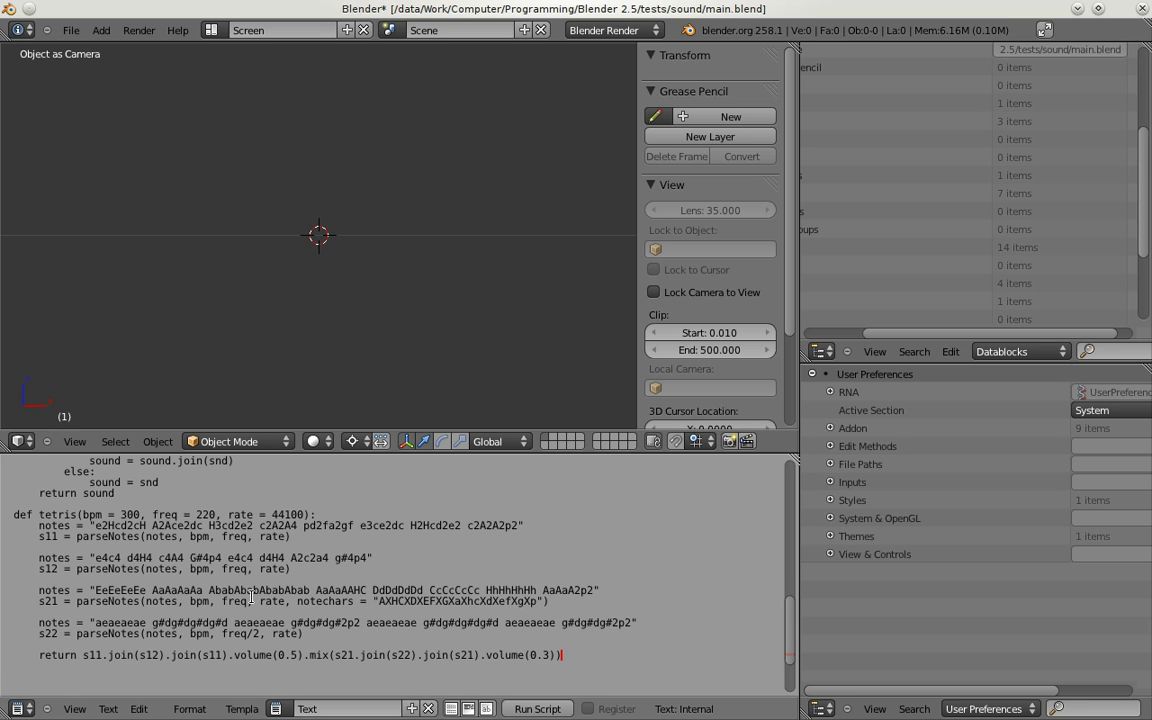
scroll(250, 545, down, 1)
click(330, 707)
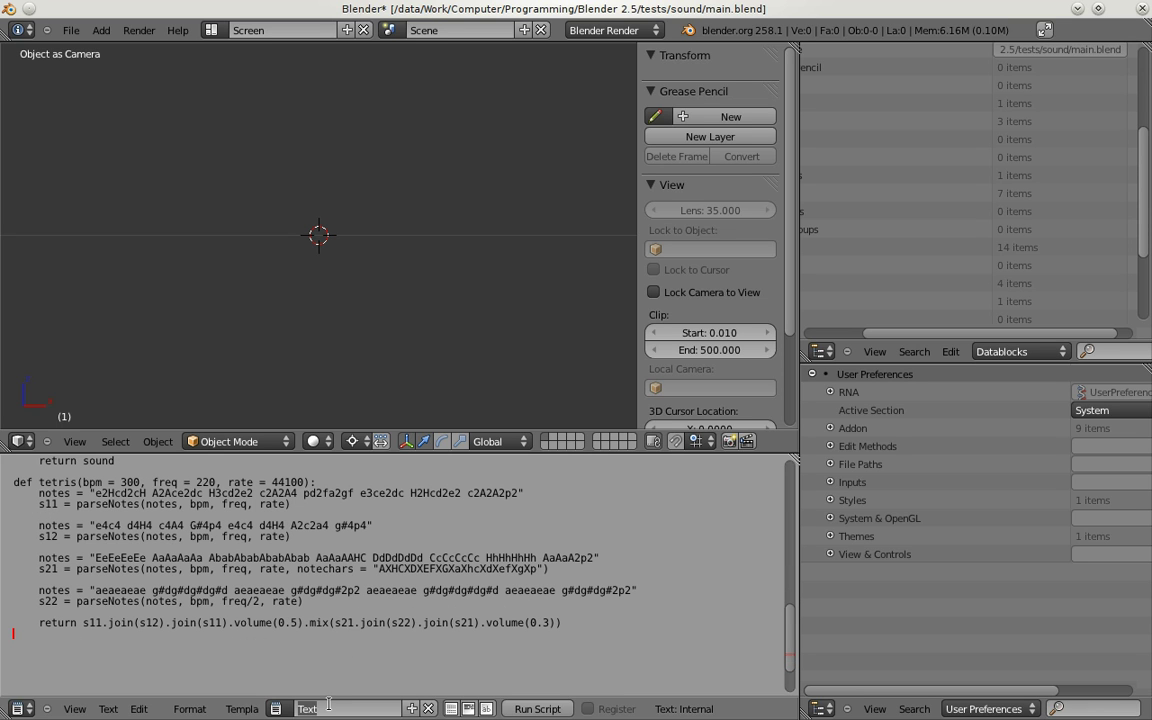
text(tetris.py)
key(Return)
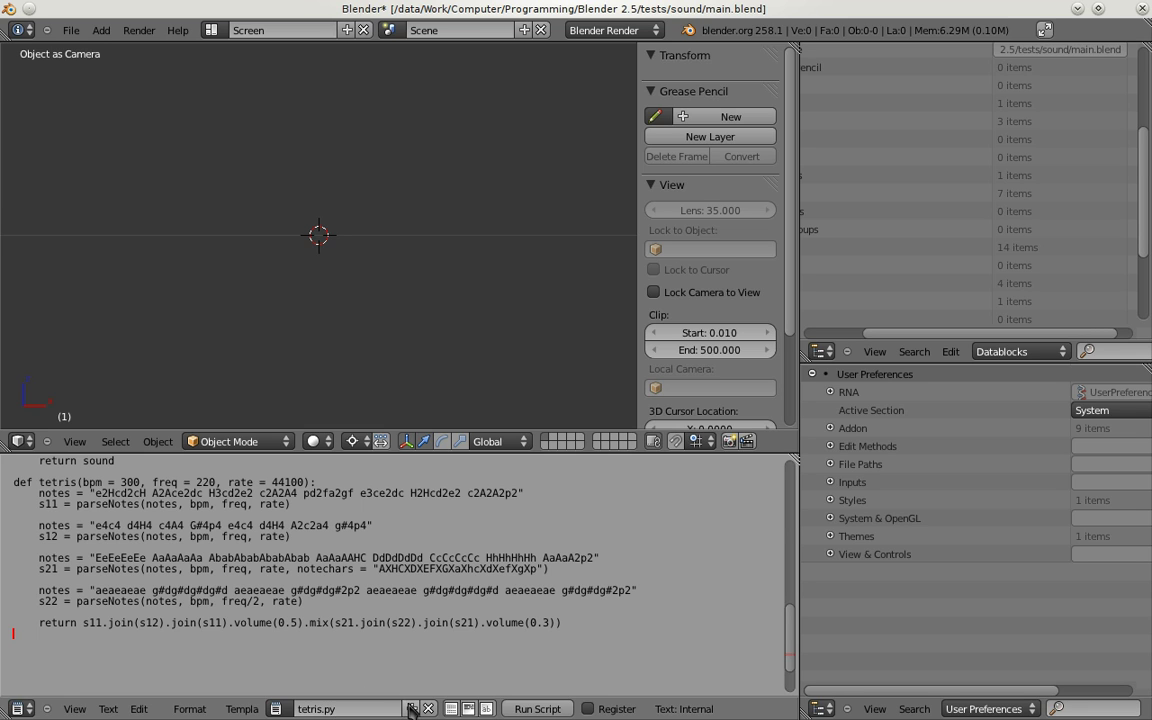
Step: Create a second empty text block named doit.py
key(ctrl+n)
click(366, 708)
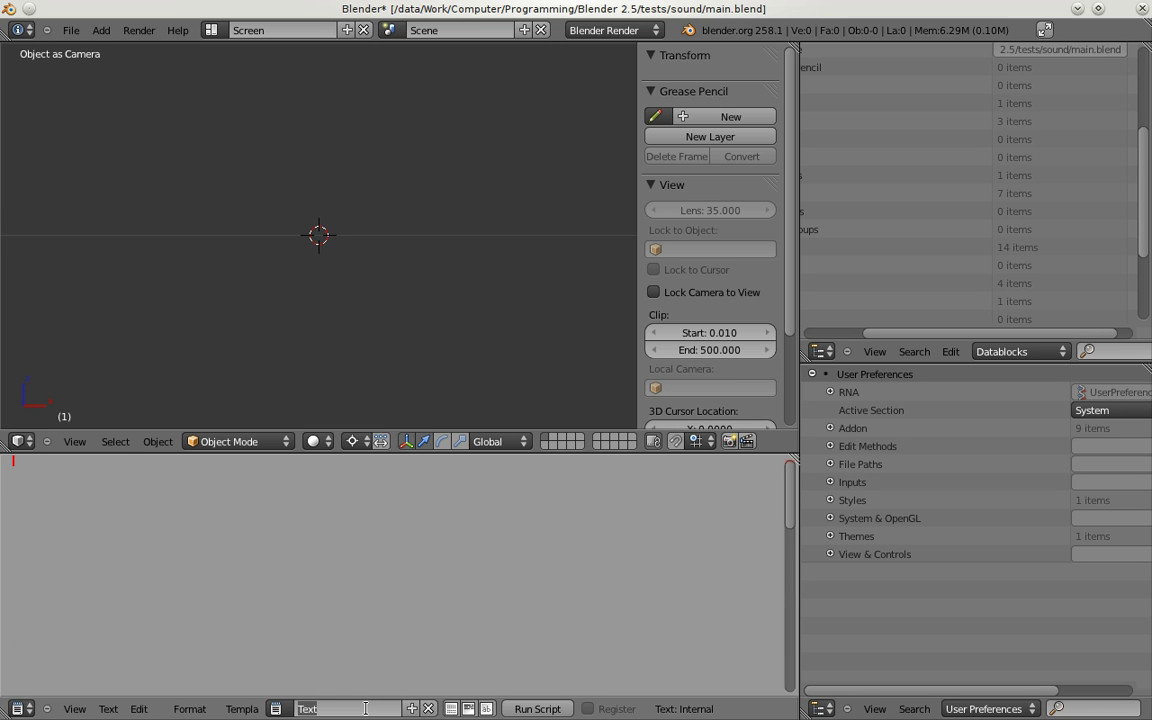
text(doit.py)
key(Return)
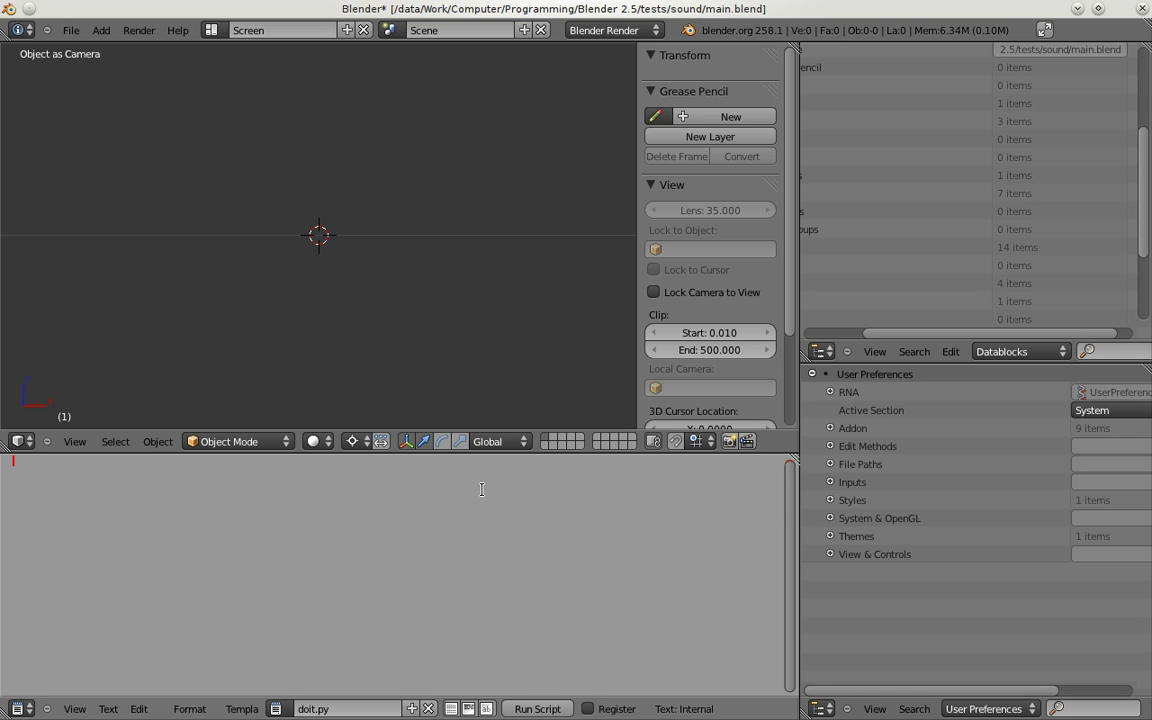
Step: Add a cube mesh to the scene
middle_drag(422, 292, 360, 332)
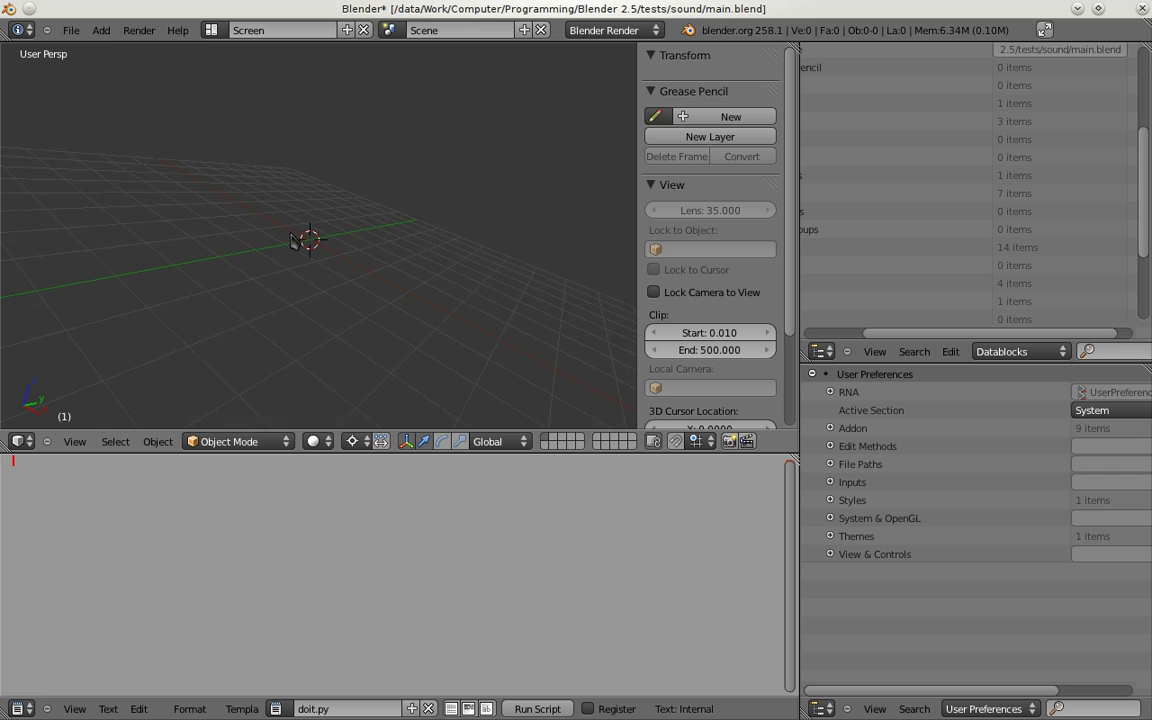
key(shift+a)
mouse_move(250, 259)
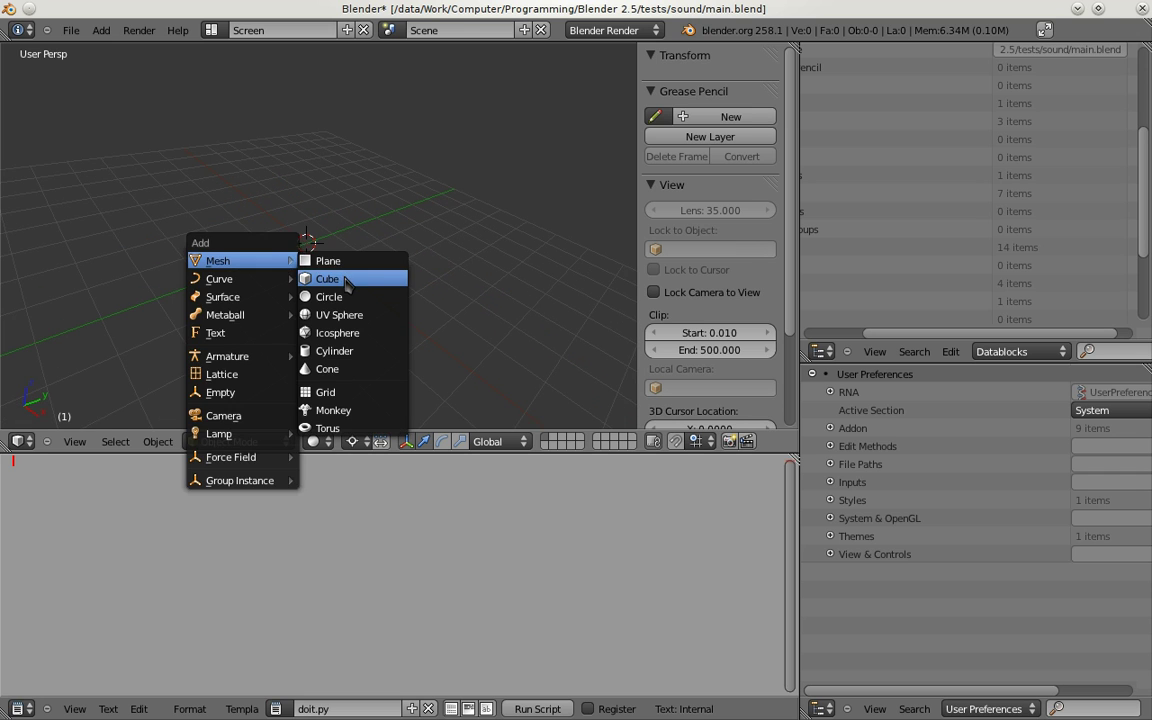
click(330, 277)
middle_drag(492, 292, 576, 308)
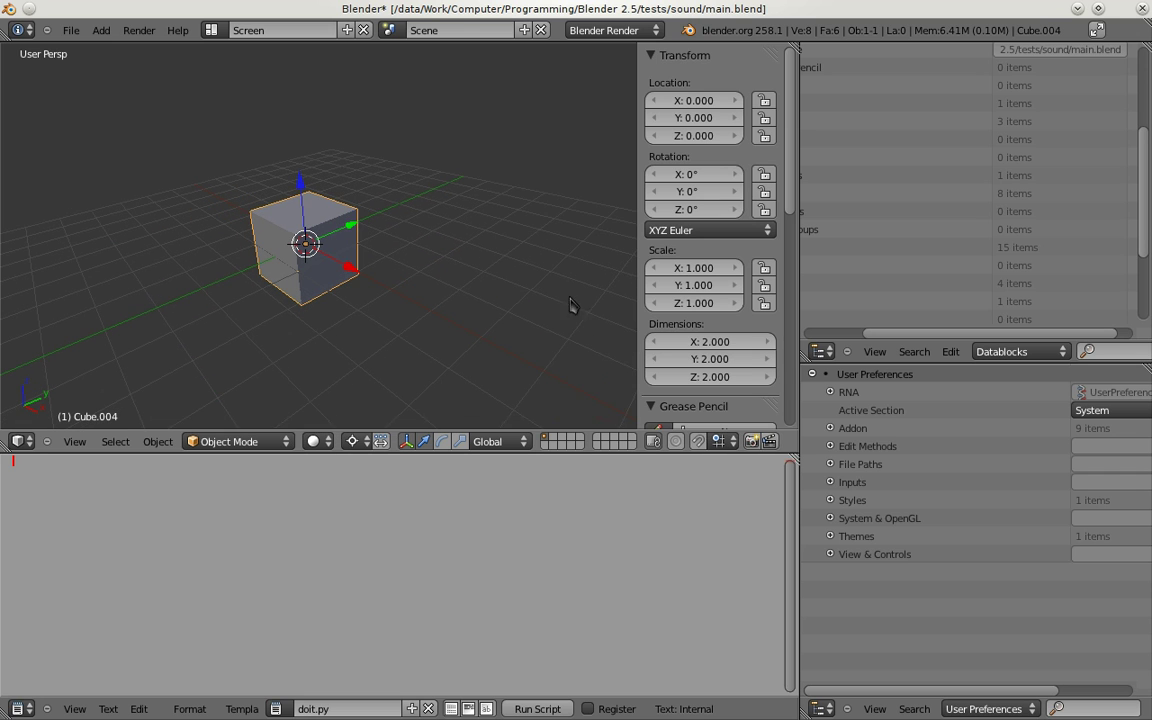
Step: Turn the upper-right area into a widened, zoomed-in Logic Editor
click(822, 352)
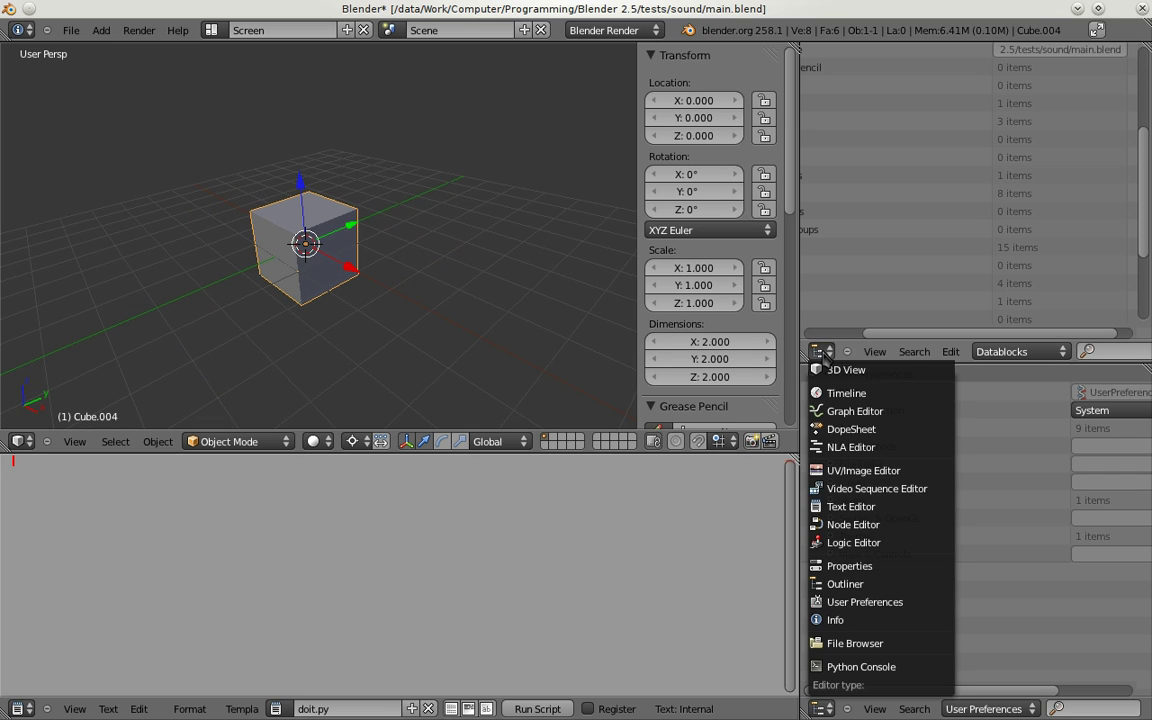
click(860, 542)
drag(808, 460, 712, 460)
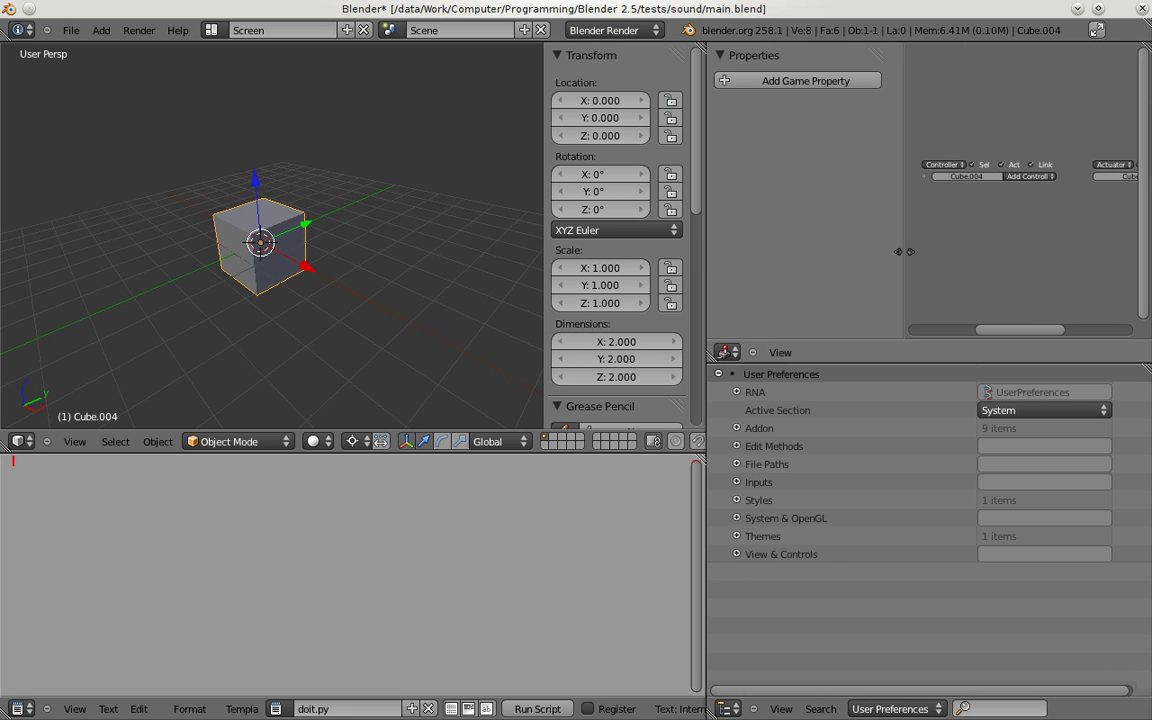
drag(896, 225, 748, 219)
ctrl+middle_drag(864, 221, 990, 178)
Step: Add two Keyboard sensors to the cube, assigned to keys A and S
click(870, 141)
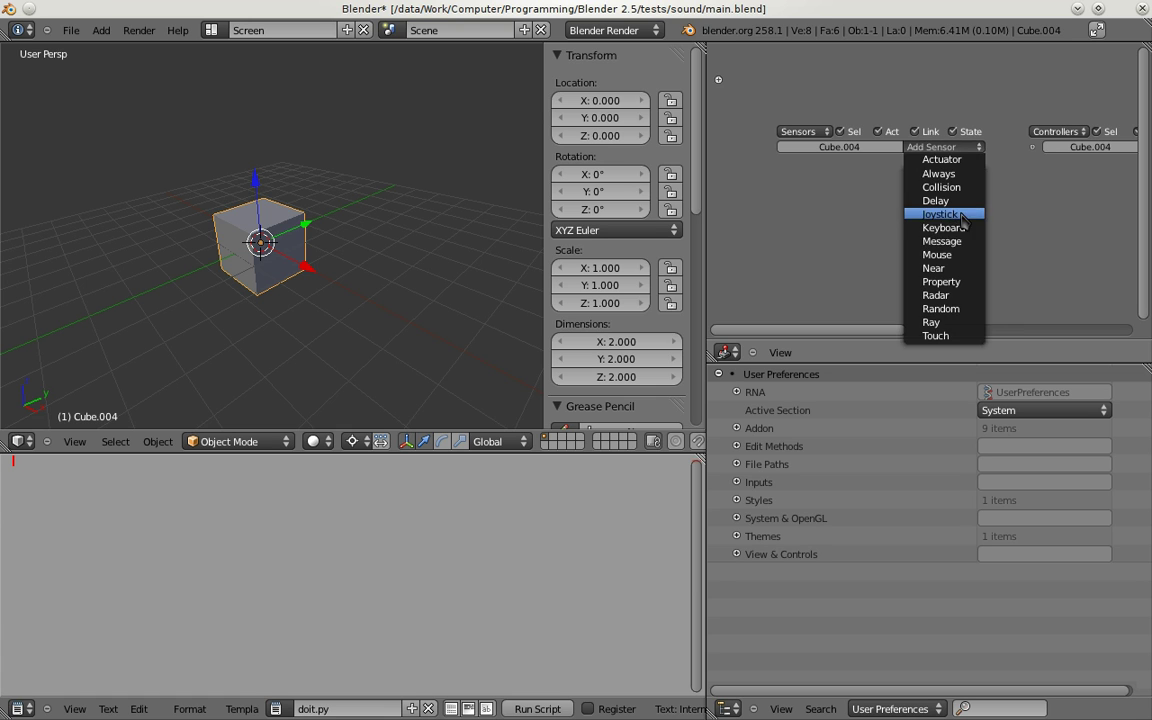
click(855, 210)
click(945, 147)
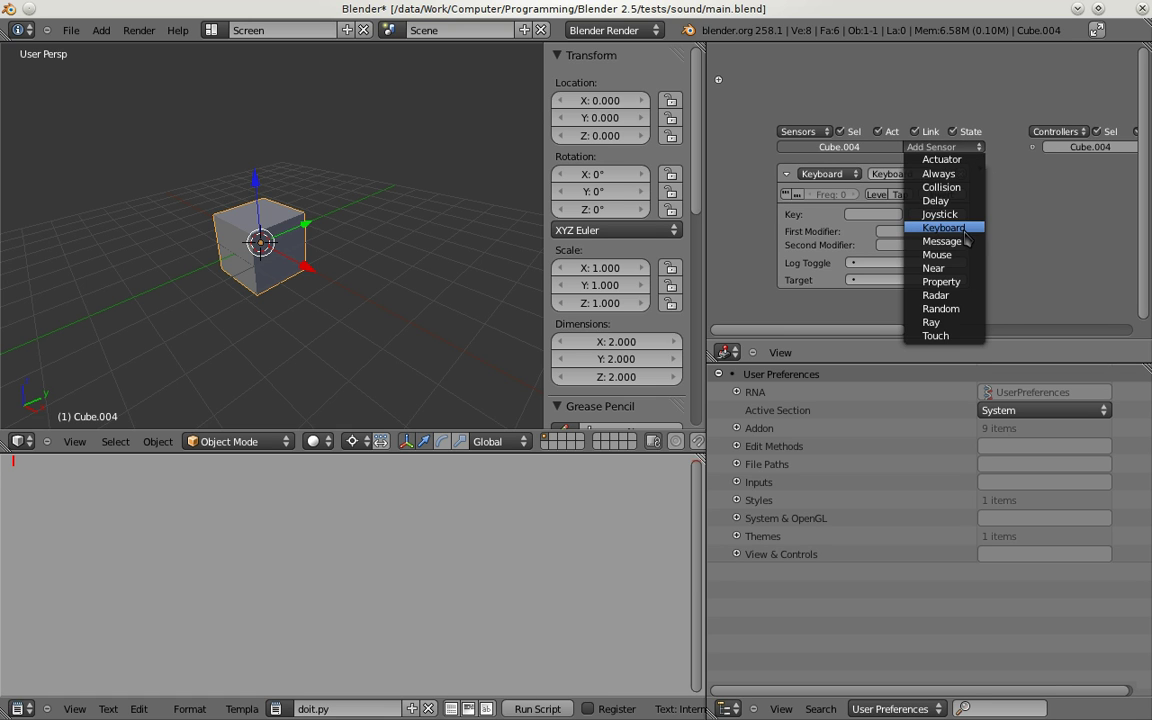
click(955, 224)
middle_drag(968, 237, 960, 165)
click(866, 138)
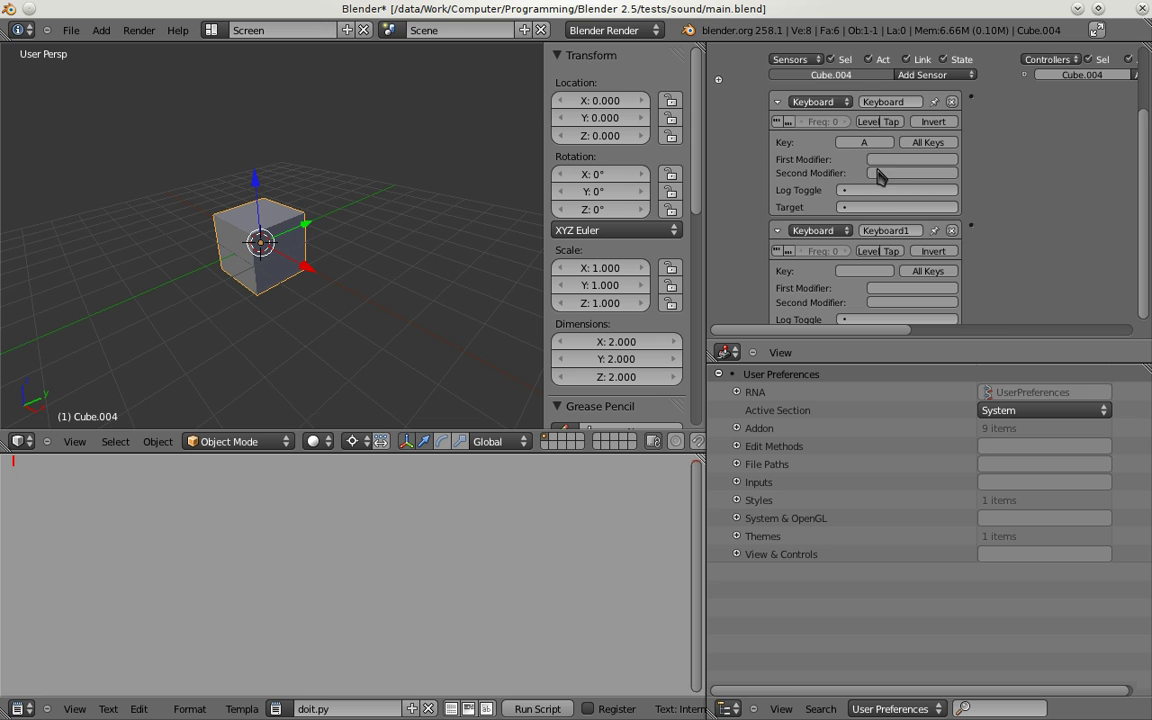
key(a)
scroll(880, 225, down, 1)
click(870, 239)
key(s)
Step: Add an And controller and a Python controller running doit.py, linked to the Keyboard1 sensor
ctrl+scroll(1008, 188, right, 3)
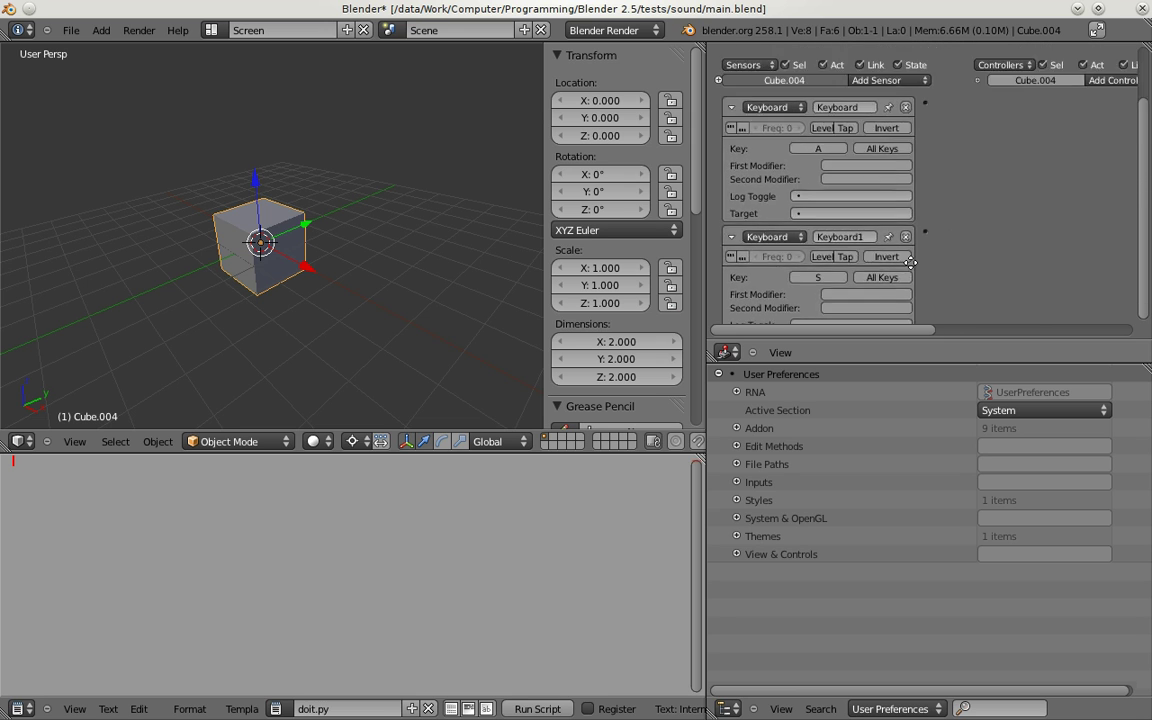
scroll(1015, 170, up, 3)
click(1052, 121)
click(1046, 134)
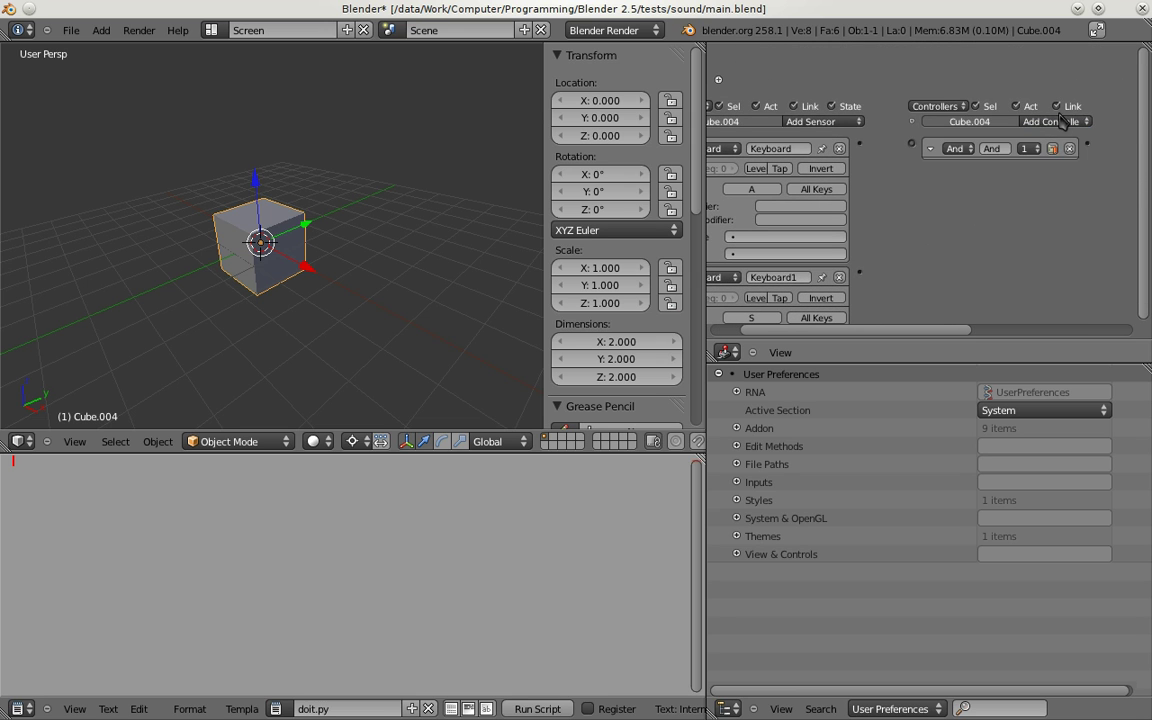
click(1056, 121)
click(1056, 229)
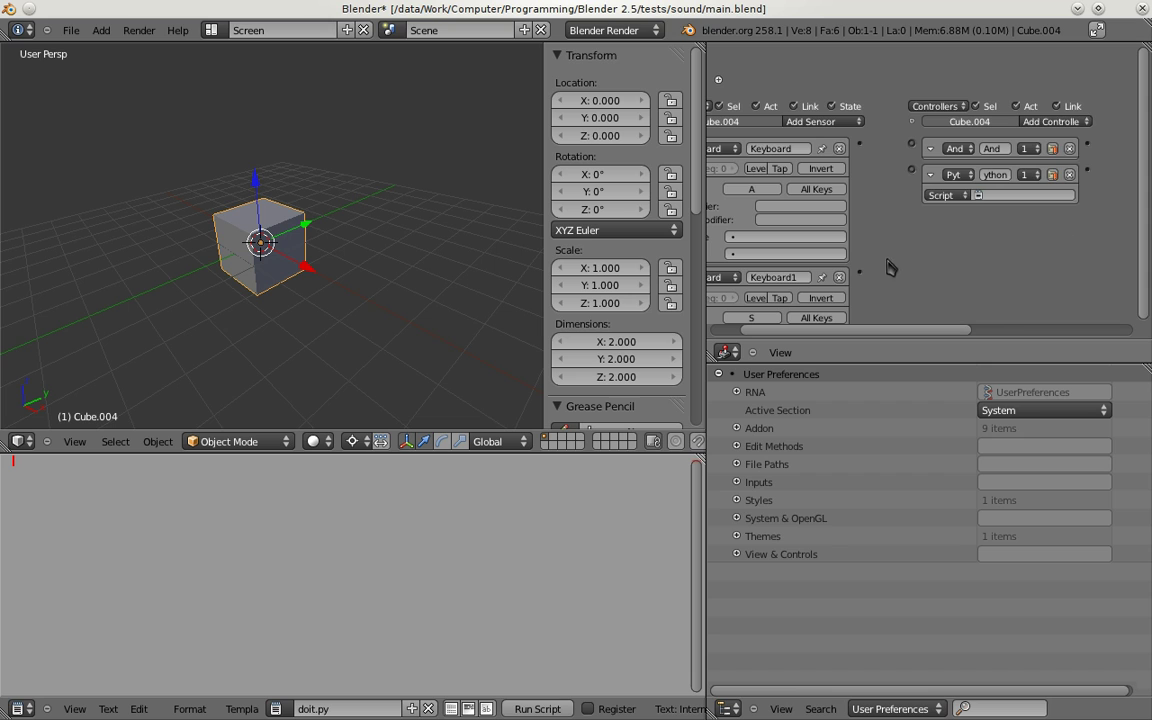
drag(860, 276, 860, 143)
click(1027, 195)
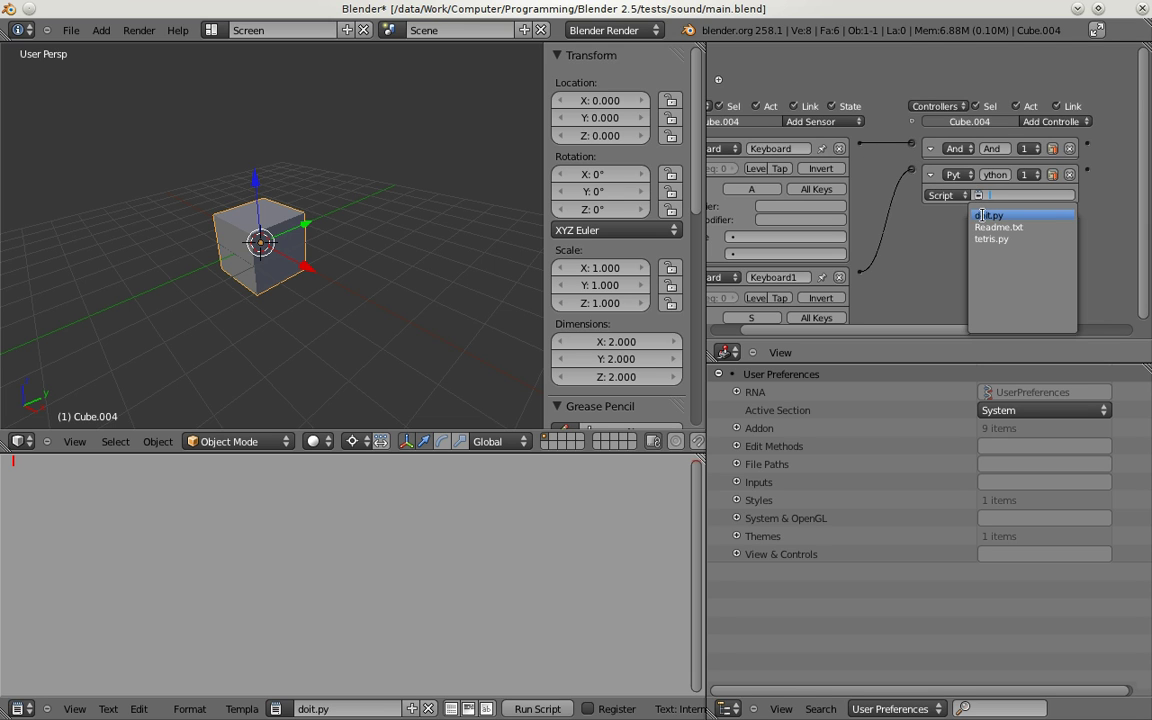
click(1000, 285)
Step: Add a Sound actuator playing siren.ogg and link it to the Python controller
ctrl+scroll(1040, 210, right, 4)
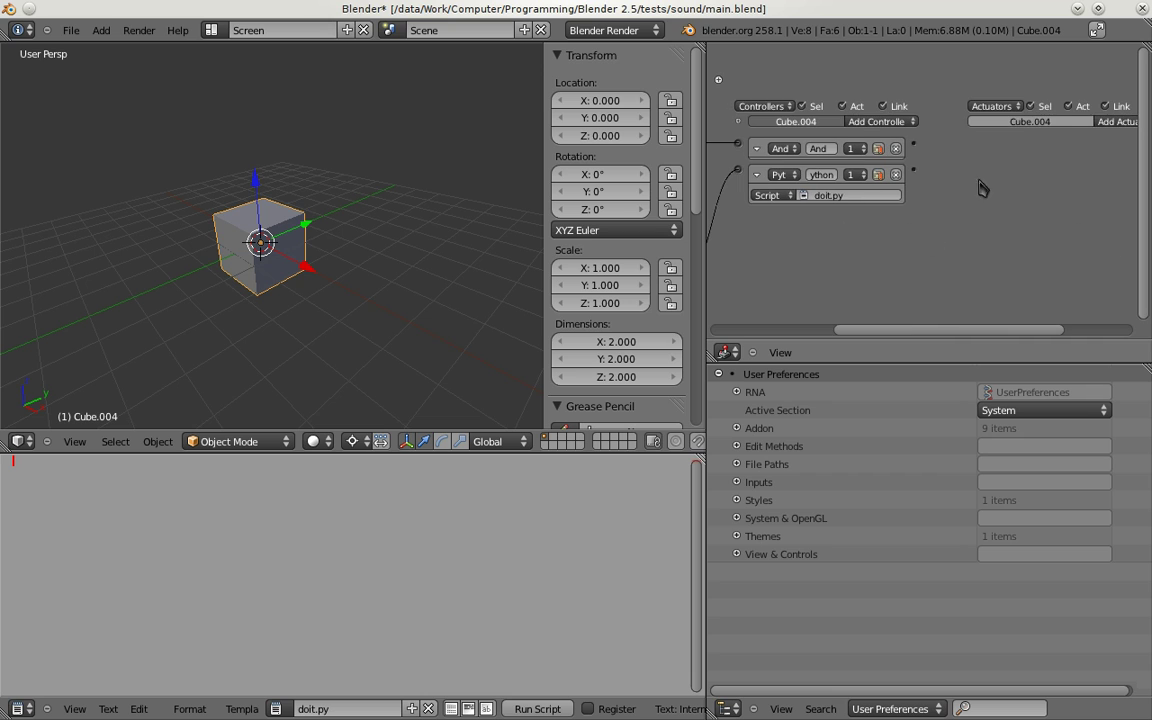
click(1113, 122)
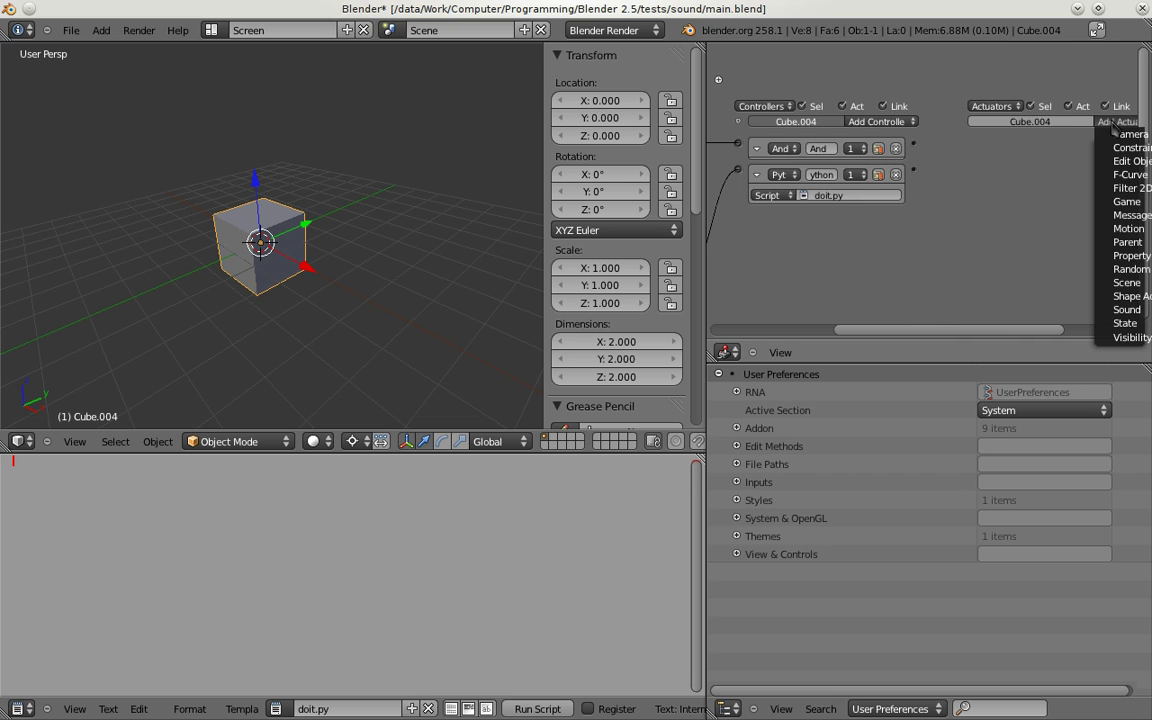
click(1127, 310)
click(993, 168)
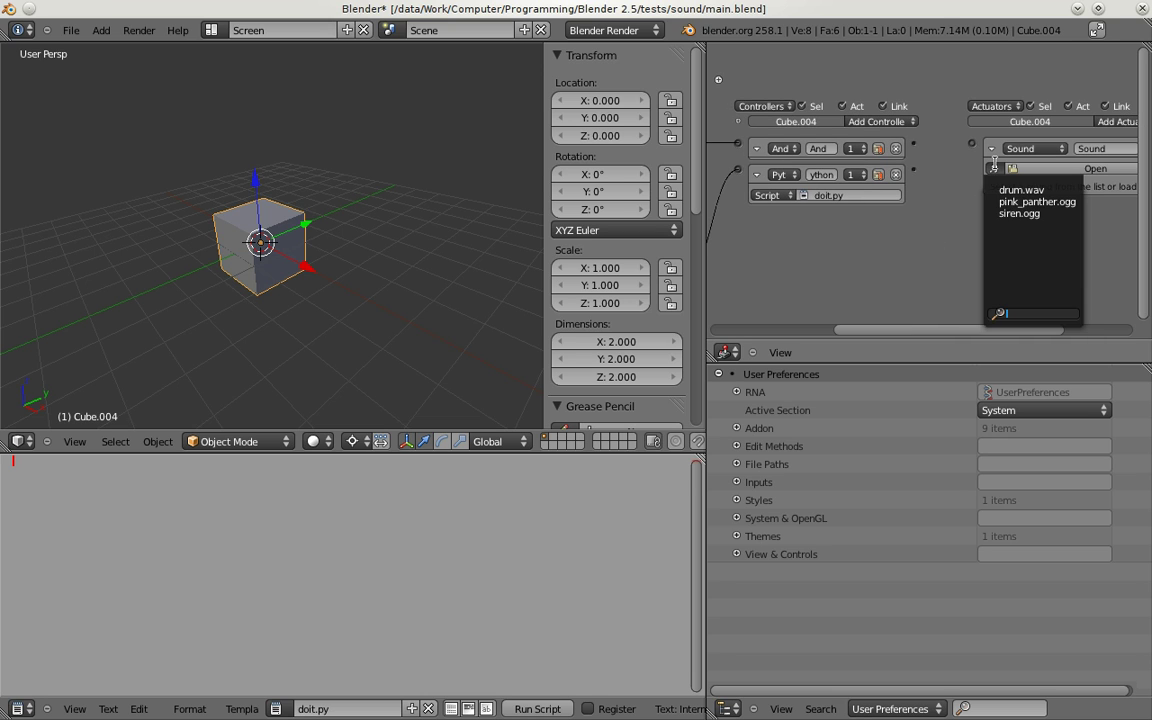
click(1015, 212)
drag(913, 169, 971, 143)
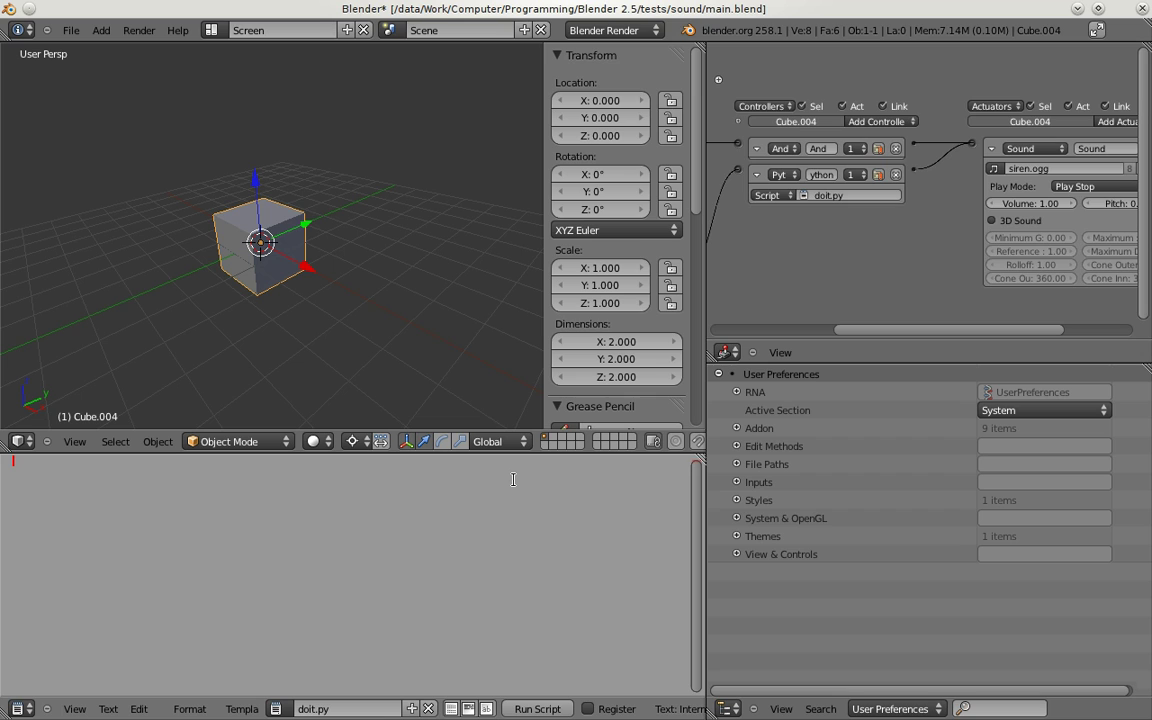
Step: Write doit.py to import bge and tetris, assign tetris.tetris() to the 'Sound' actuator, and set volume 0.3
text(import bge)
key(Return)
text(import tetris)
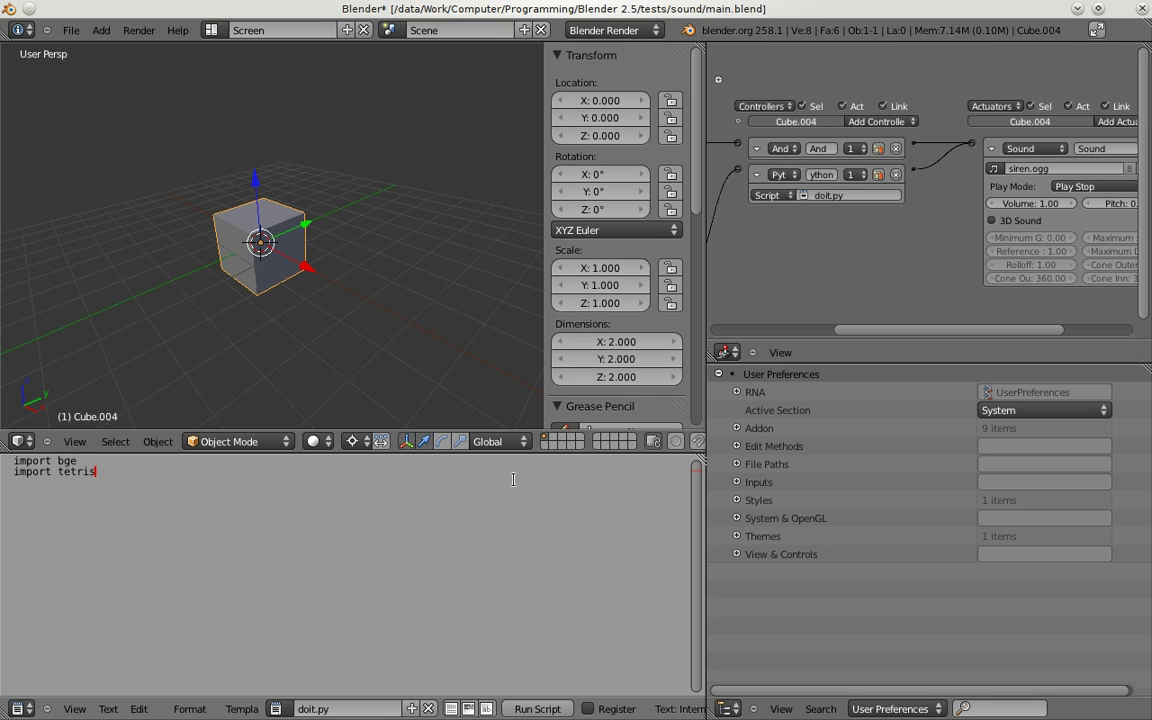
key(Return)
text(cont = bge.logic.getCurrentCOnt)
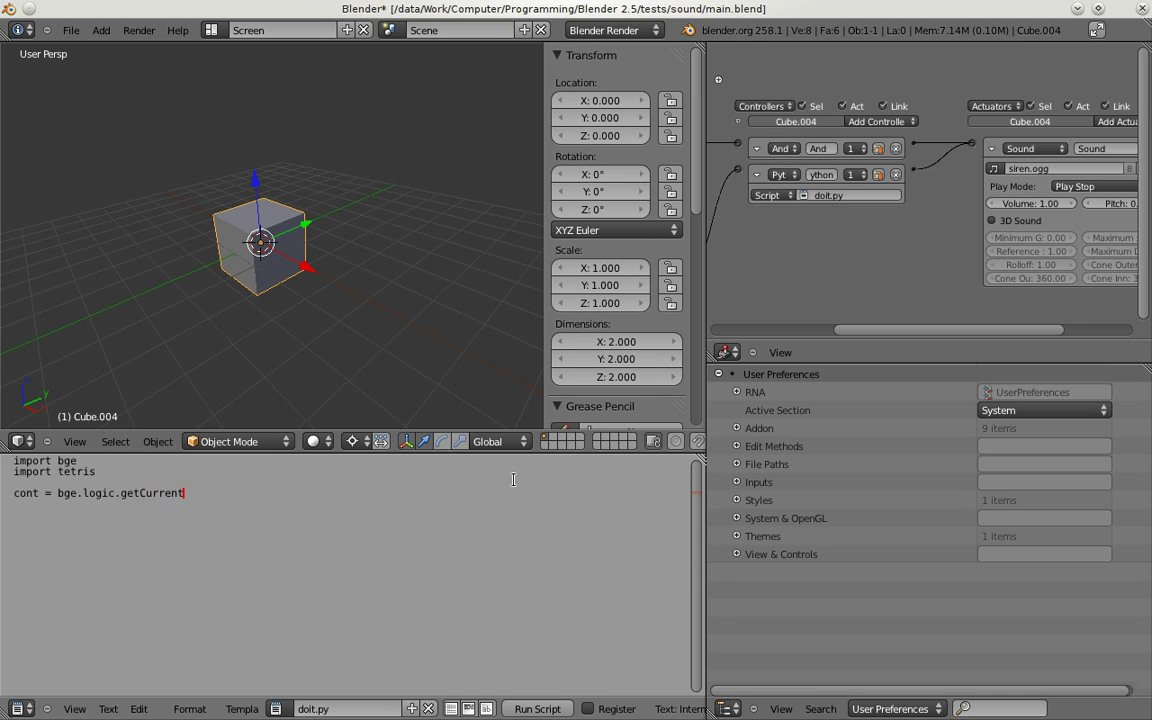
key(BackSpace)
key(BackSpace)
key(BackSpace)
text(ontroller())
key(Return)
text(act = cont.ac)
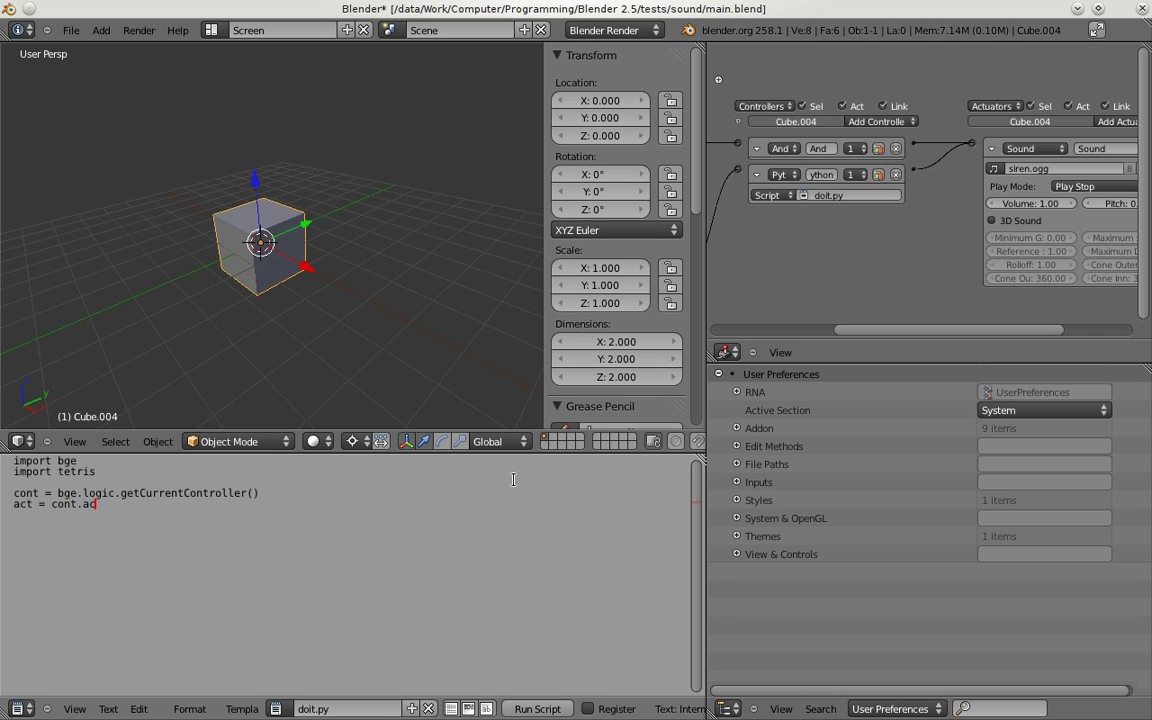
text(tuators['Sound)
text(']  )
text(act.sound)
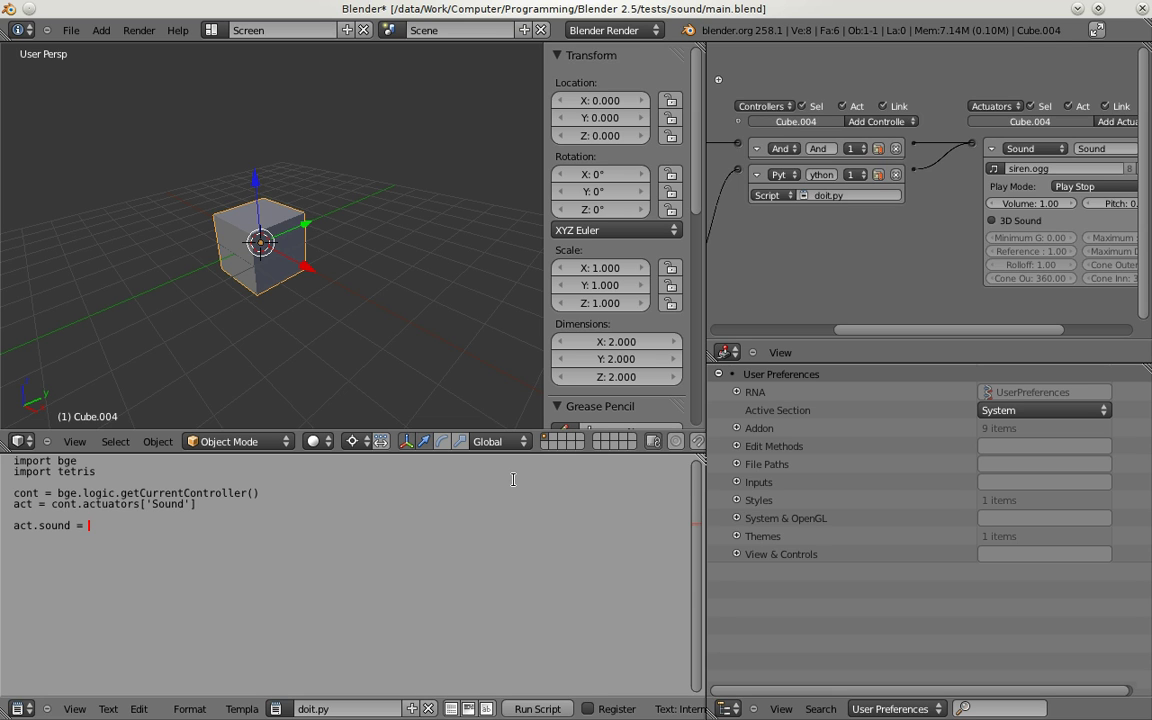
text( = tetris.tetris())
key(Return)
text(act.volume = 0.3)
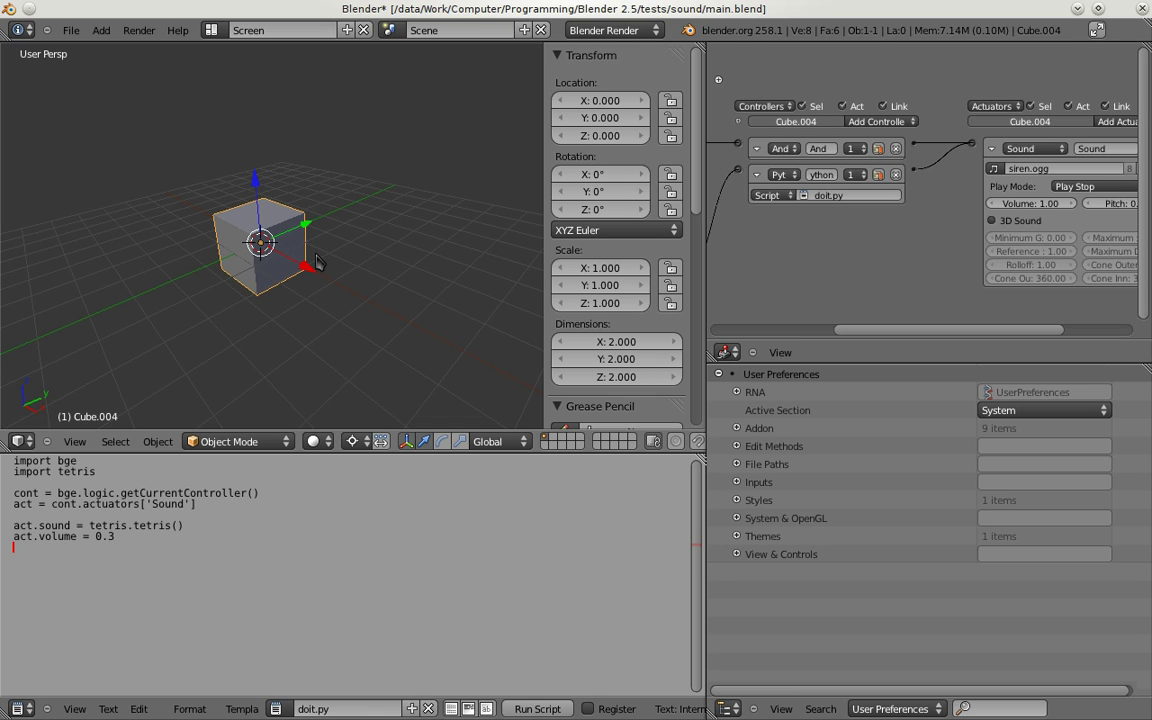
Step: Run the game to hear the tetris sound, stop it, and switch the script area to the Python Console
key(p)
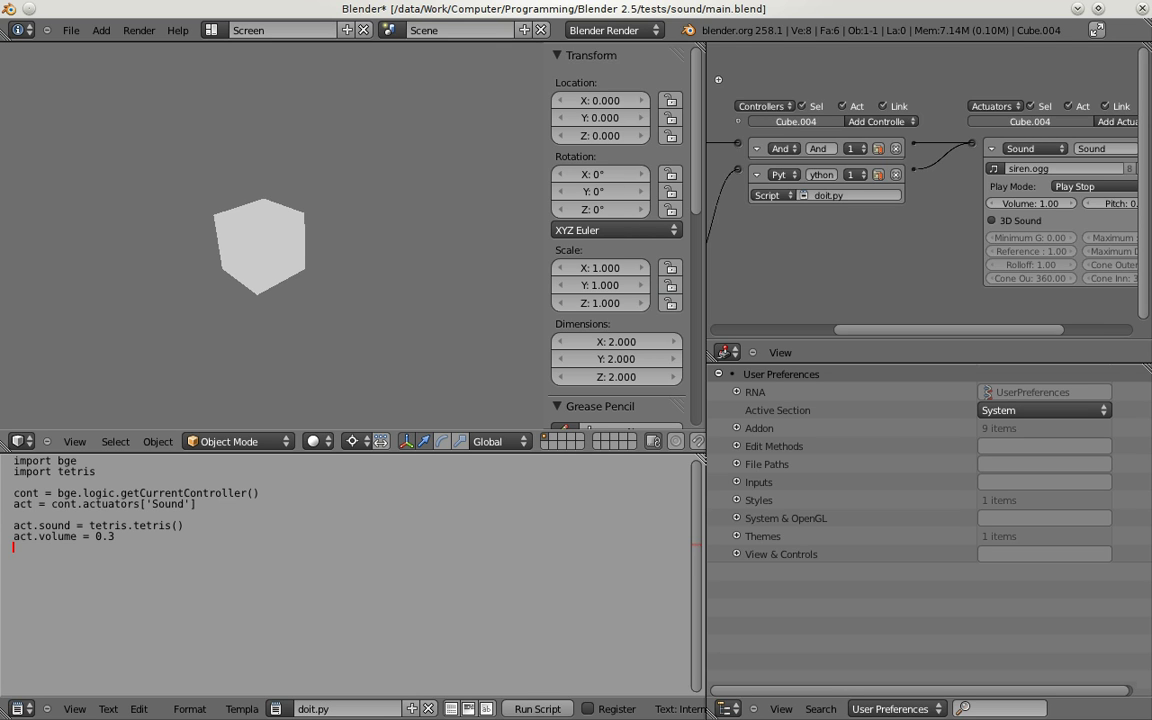
key(Escape)
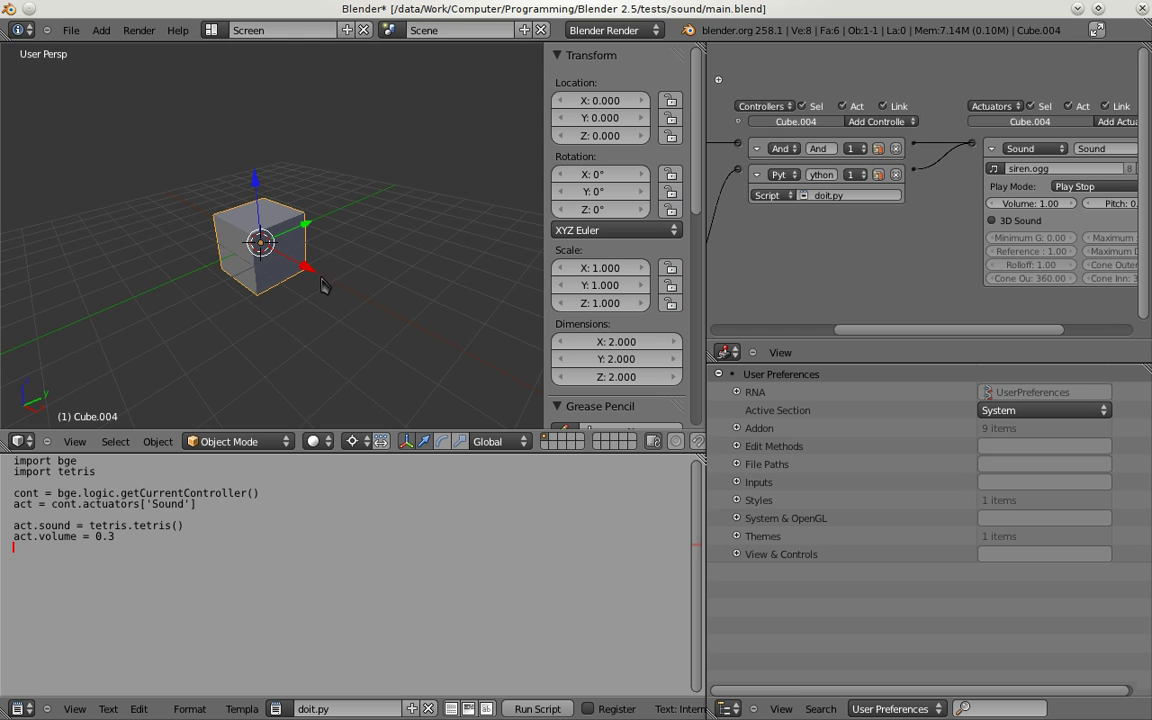
click(22, 708)
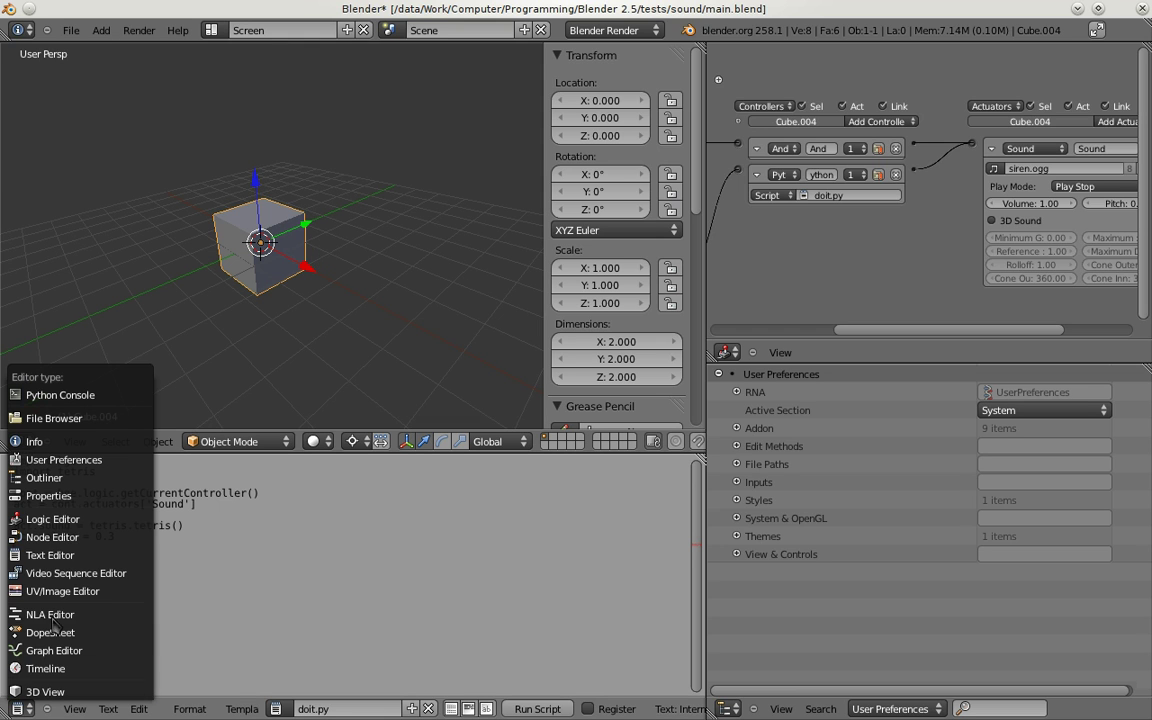
click(55, 395)
click(725, 708)
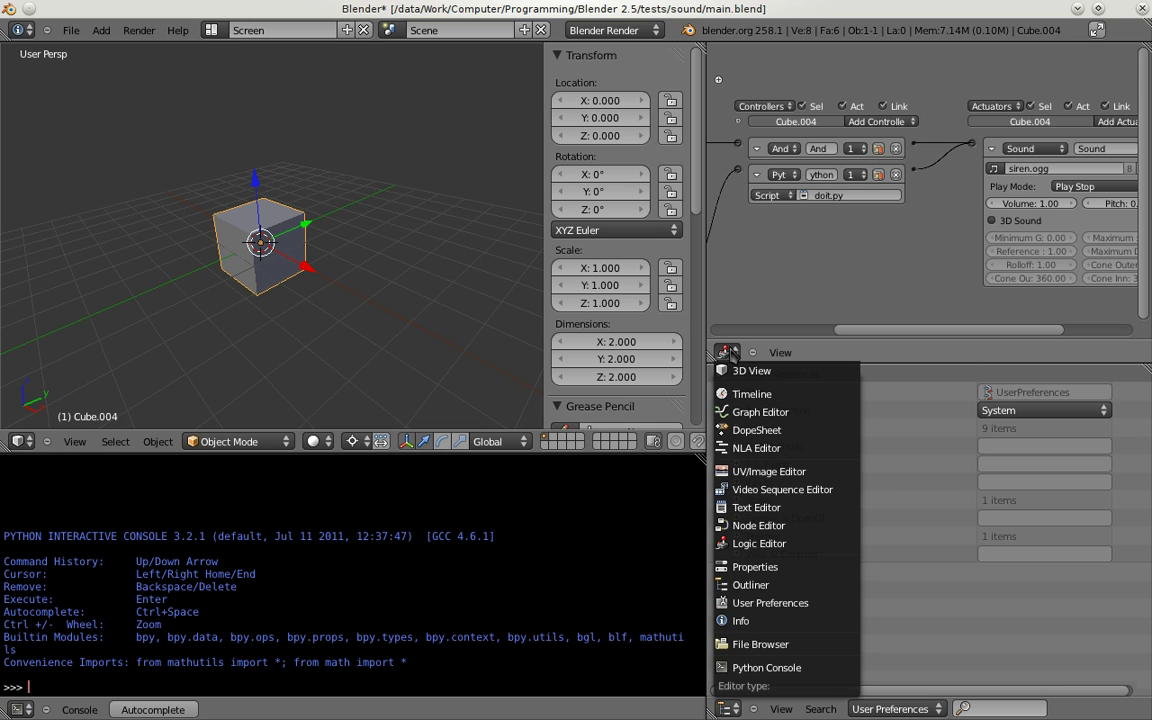
Step: Show the Outliner in Datablocks mode with the Sounds list expanded
click(890, 708)
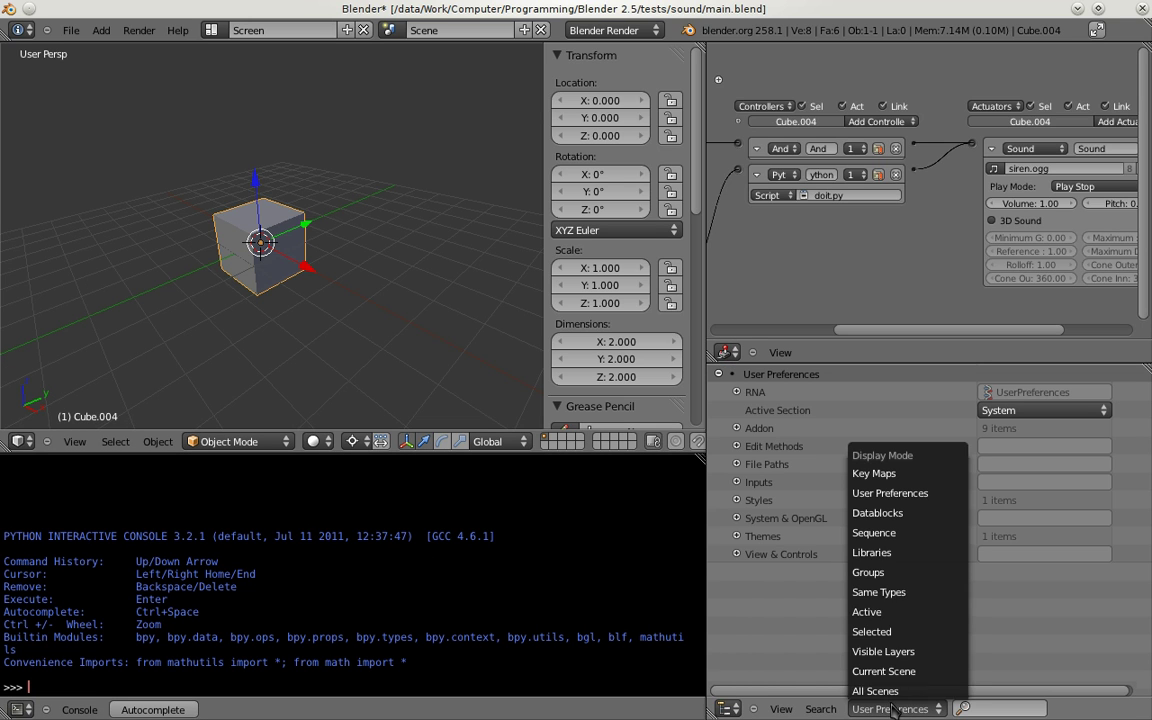
click(893, 513)
scroll(864, 375, down, 5)
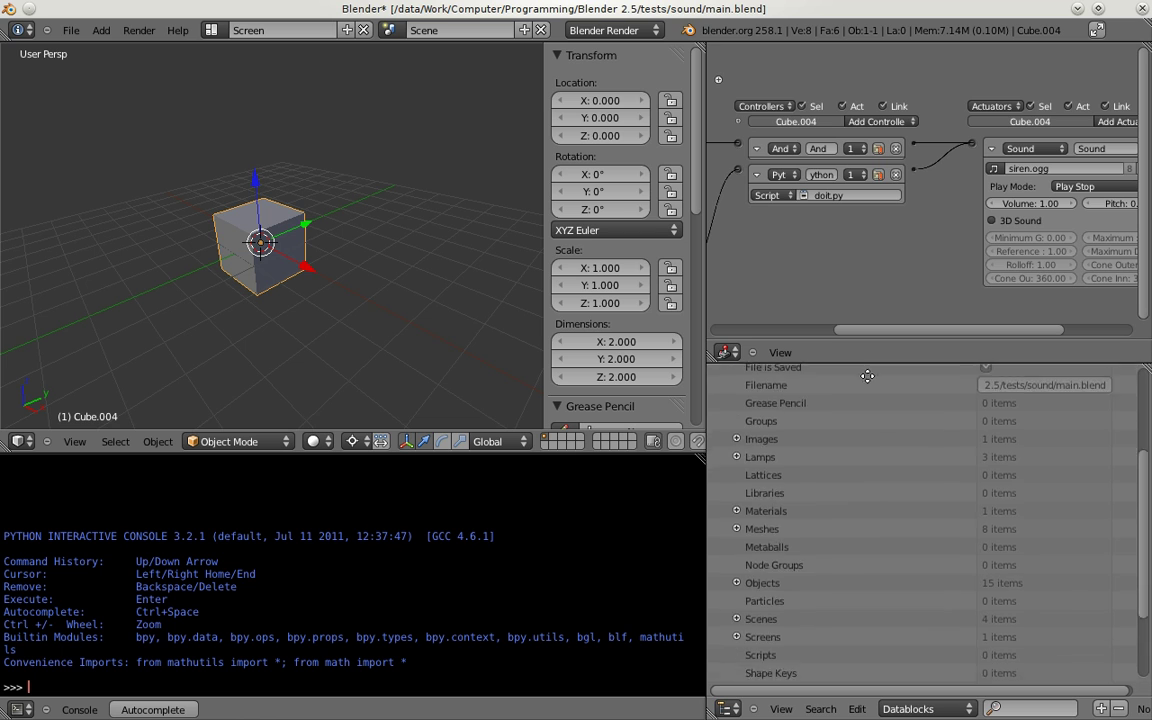
click(737, 603)
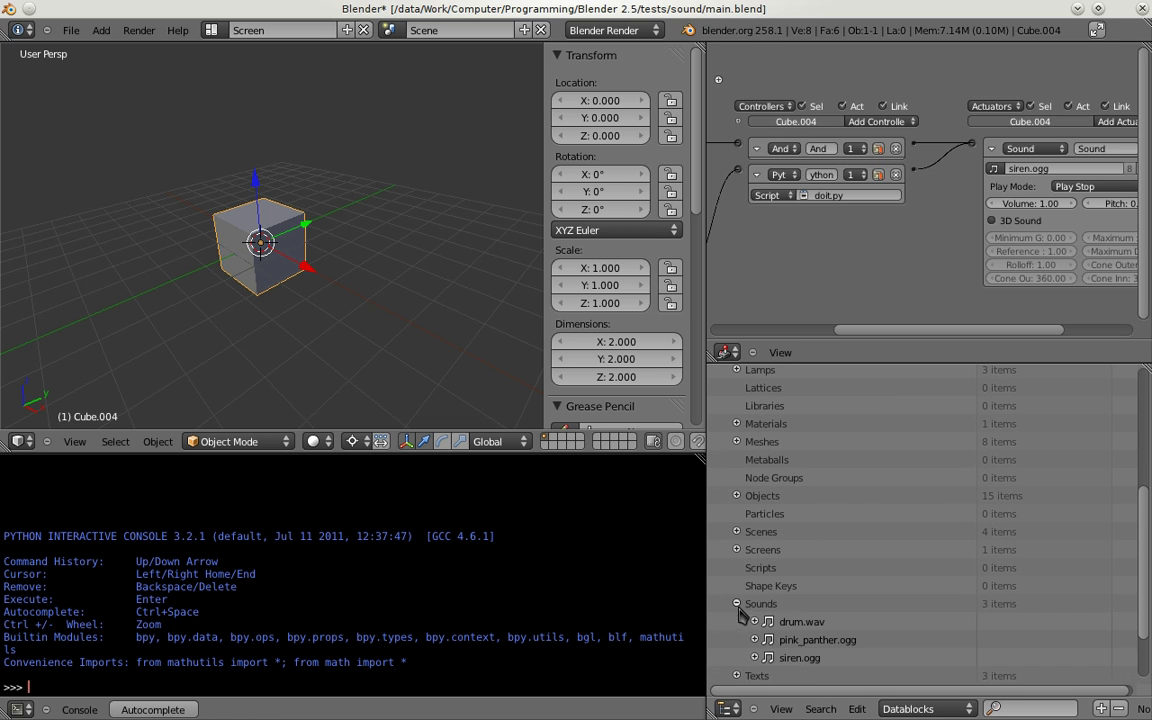
scroll(760, 595, down, 3)
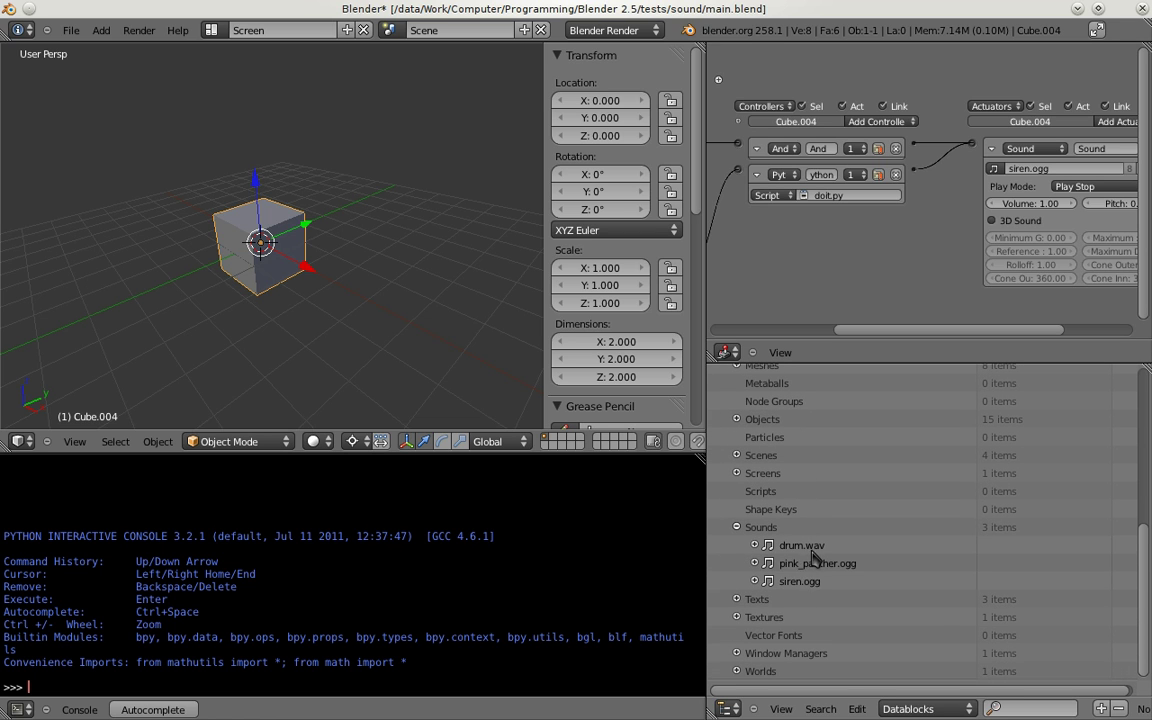
Step: In the console, import aud, play pink_panther.ogg's factory via aud.device().play, then run h.stop()
text(import aud)
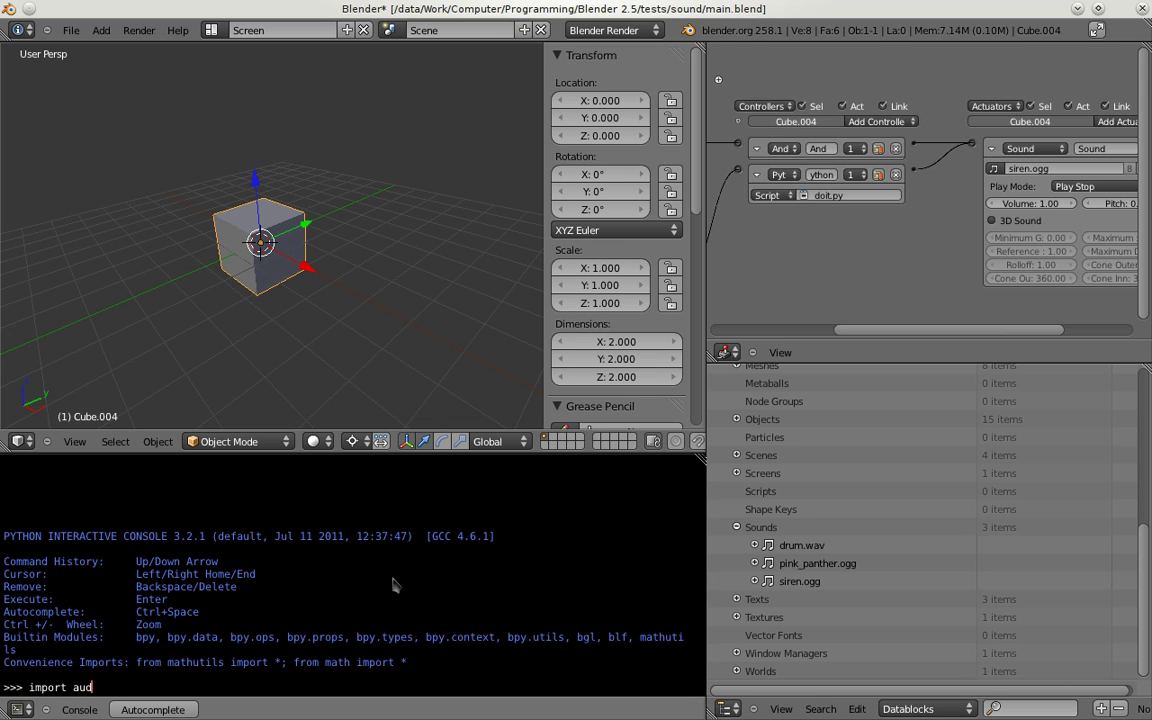
key(Return)
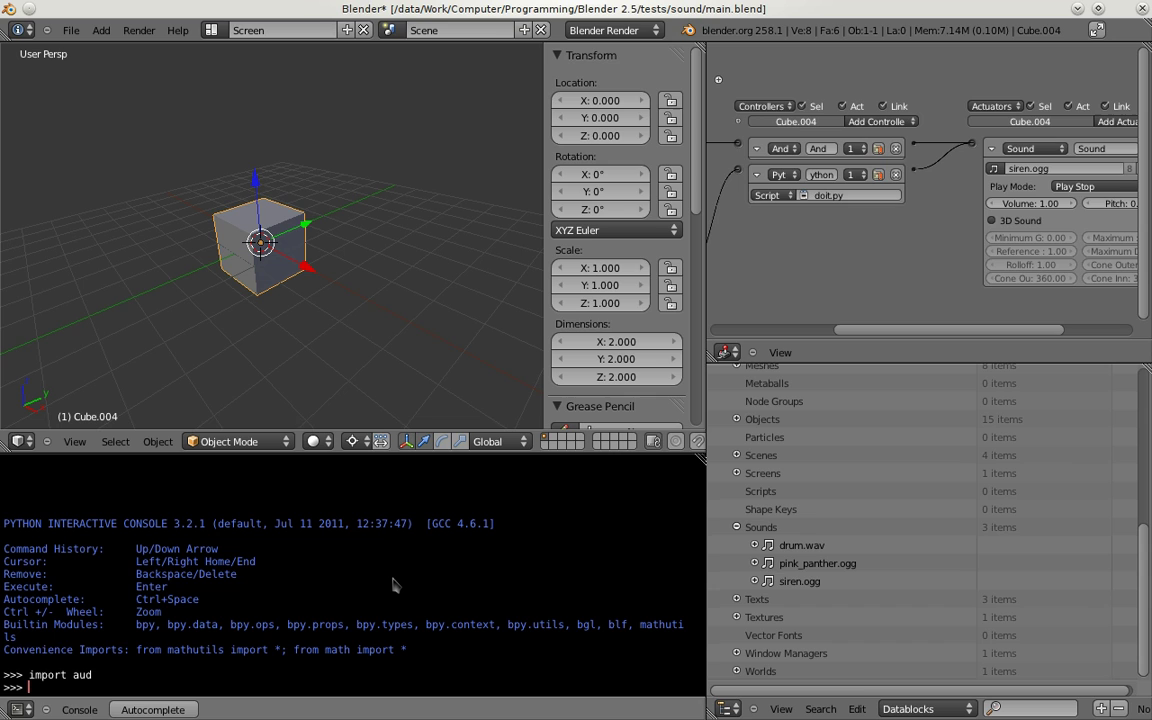
text(h = aud.)
text(play)
key(BackSpace)
key(BackSpace)
key(BackSpace)
key(BackSpace)
text(devi)
key(ctrl+space)
key(ctrl+space)
text().p)
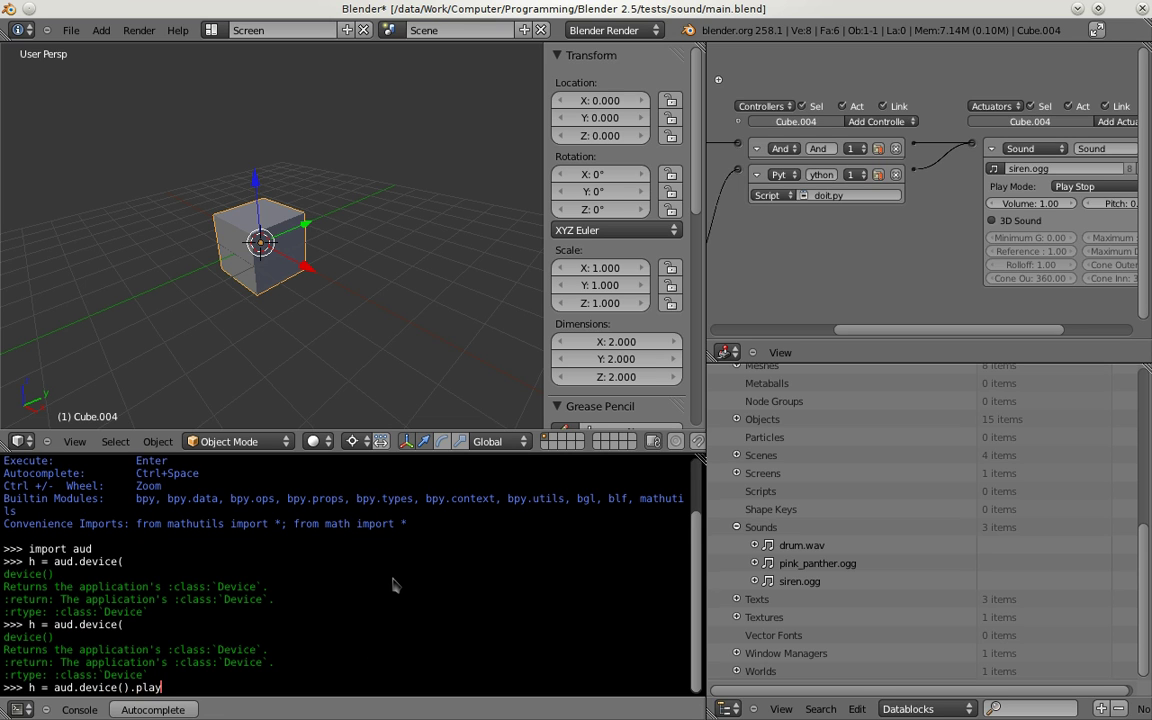
text((bpy.data.sounds[)
key(ctrl+space)
text(pin)
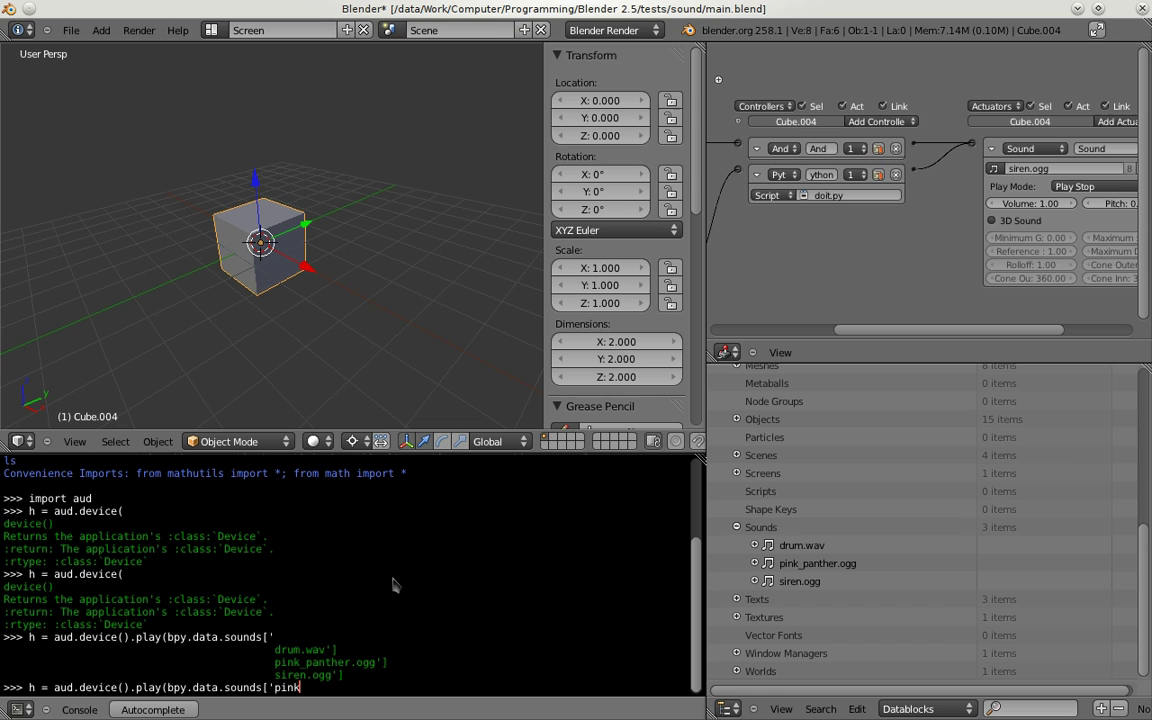
key(ctrl+space)
text(.factory)
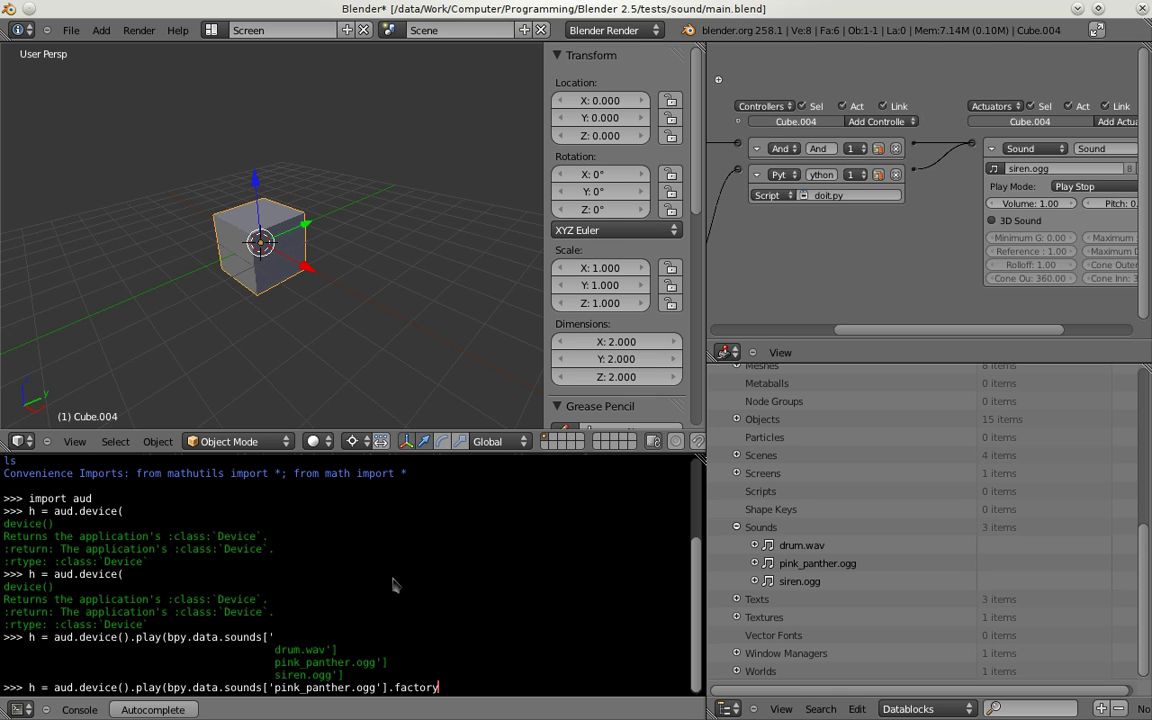
text())
key(Return)
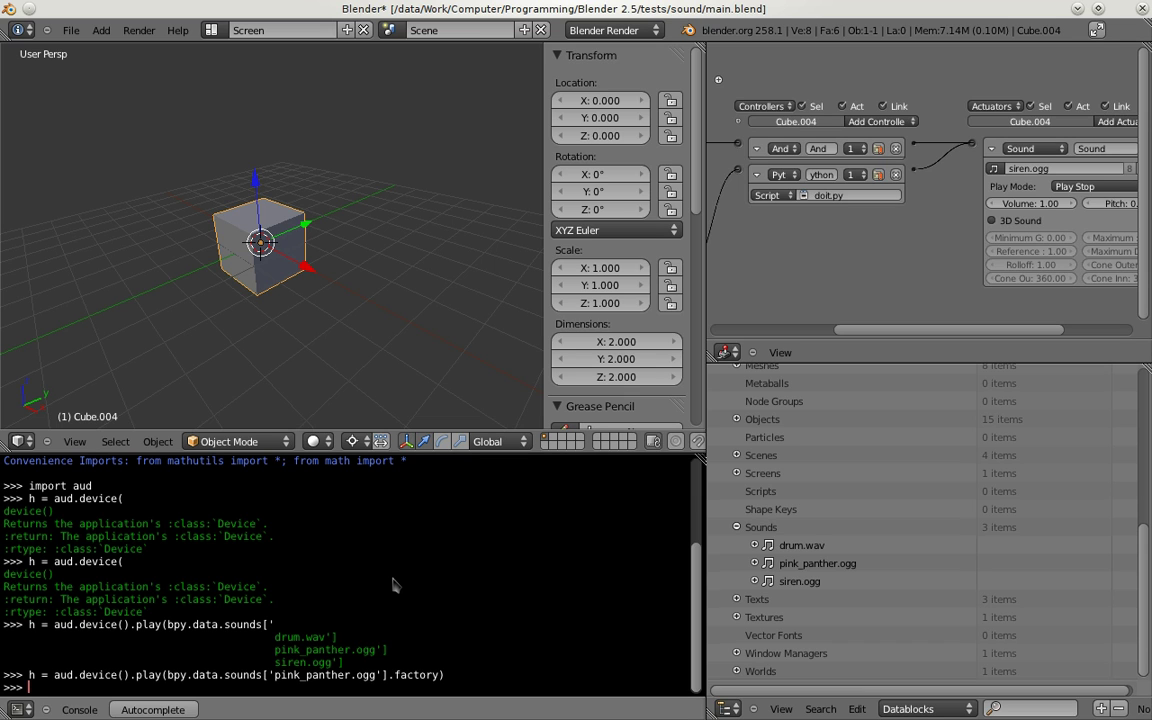
text(h.stop())
key(Return)
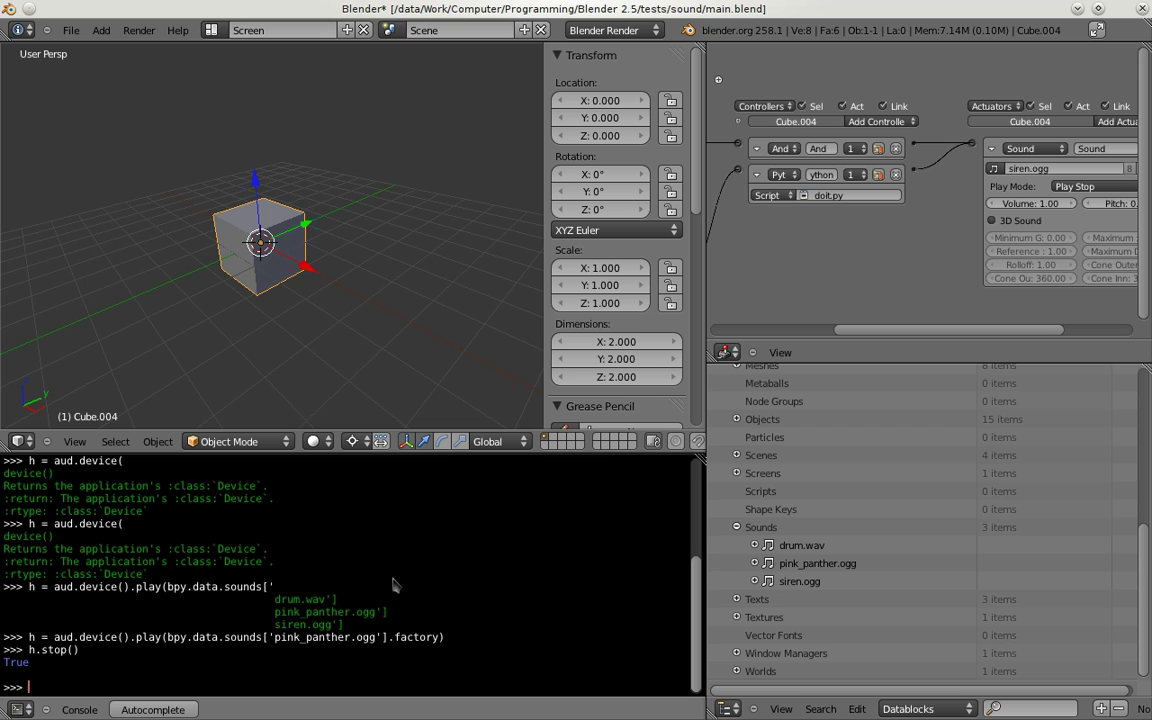
Step: Switch to the Basic Tests scene and select the sphere, cancelling the move so it stays put
click(391, 35)
click(357, 47)
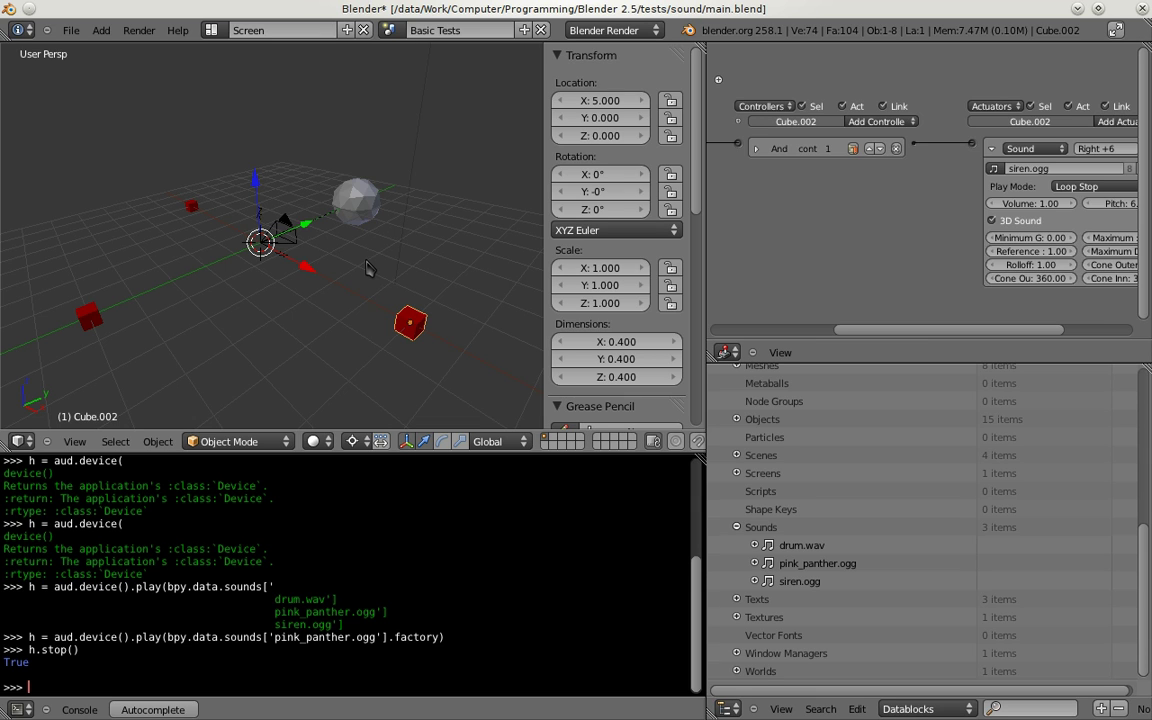
right_click(360, 205)
key(g)
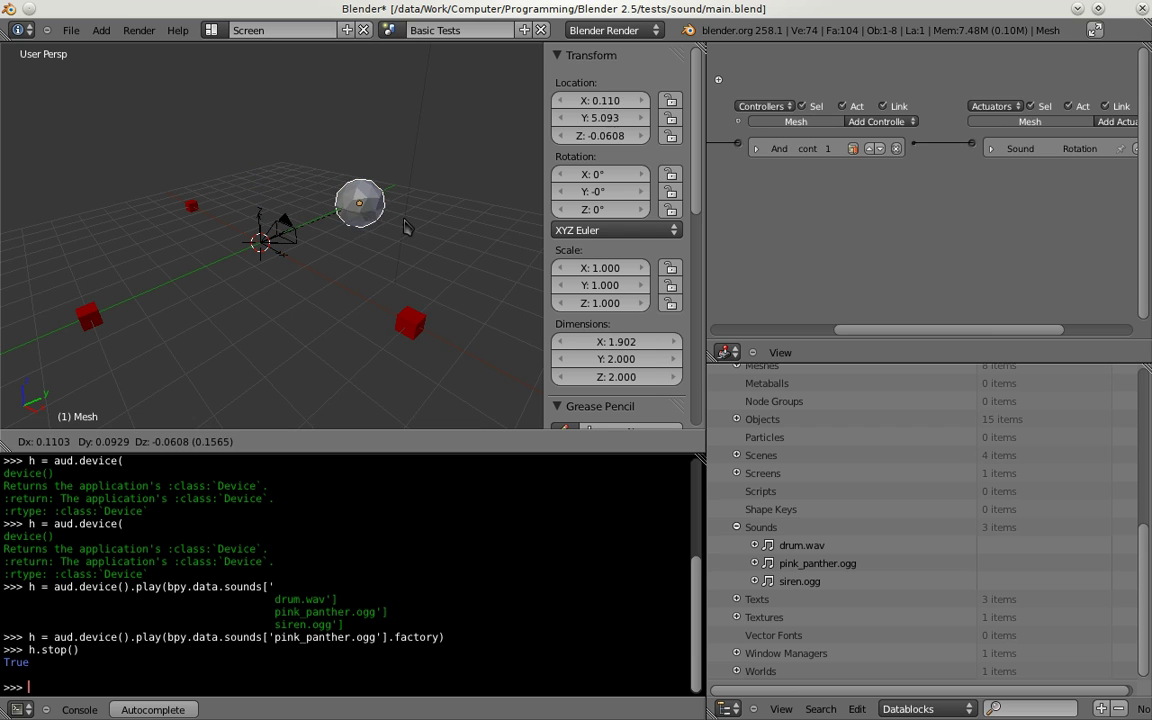
key(Escape)
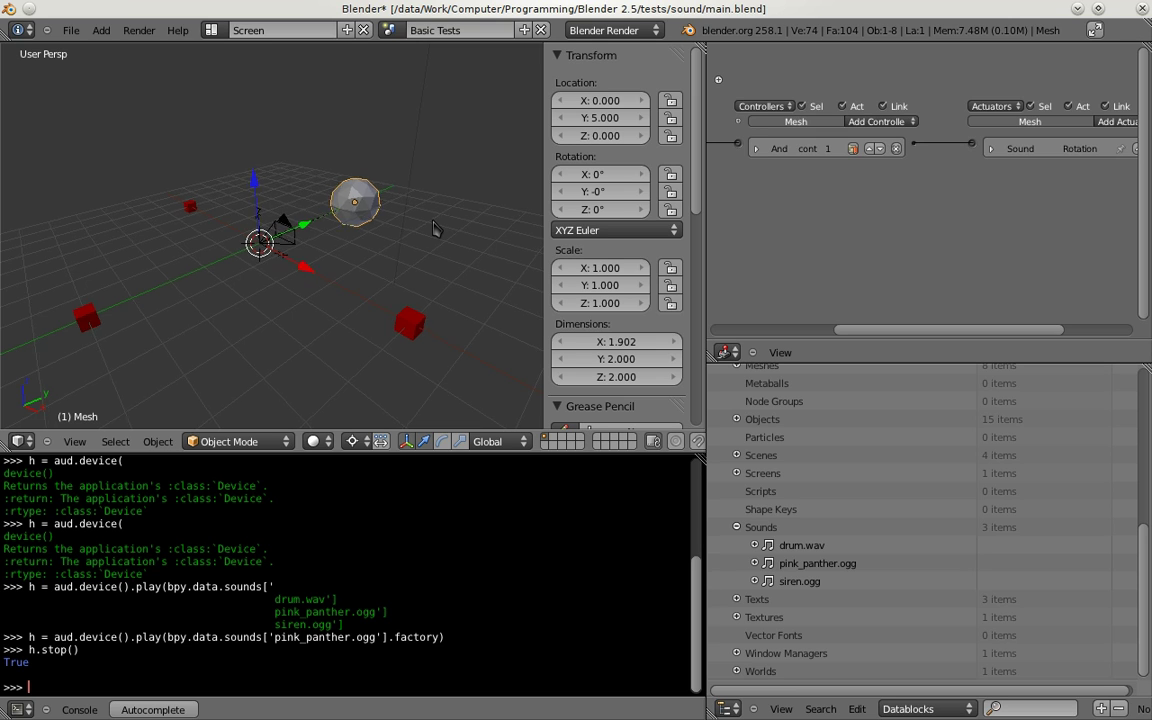
Step: View through the scene camera and run the Basic Tests game, then stop it
key(KP_0)
key(p)
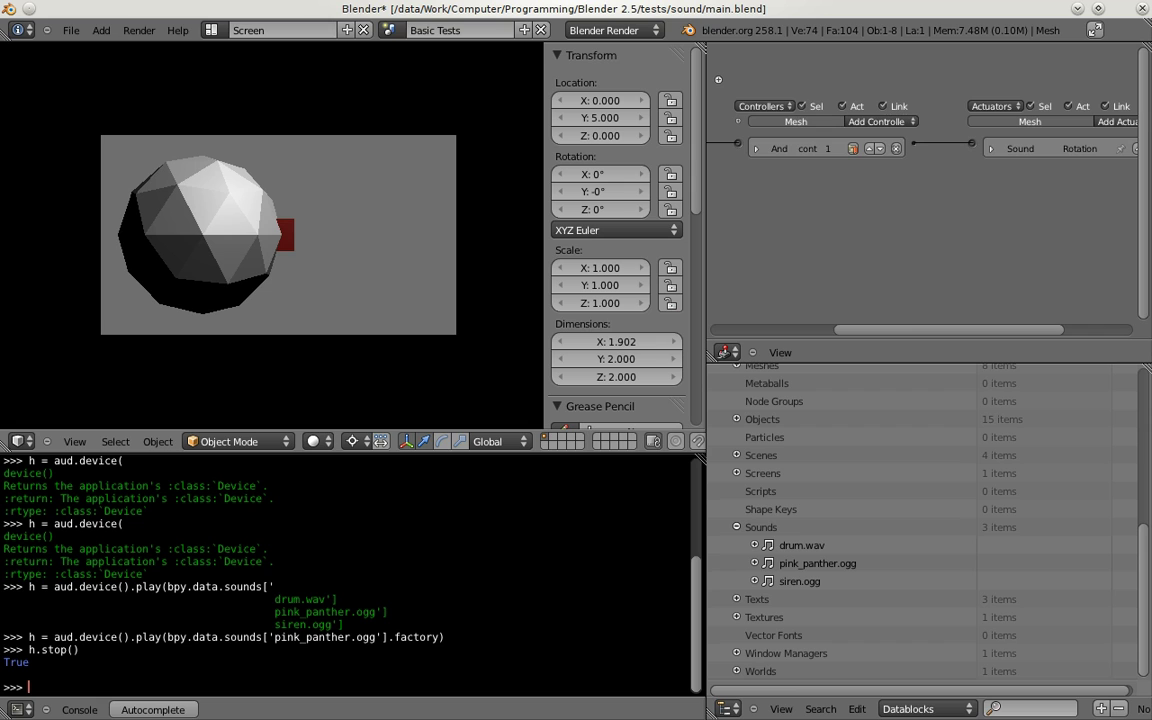
key(Escape)
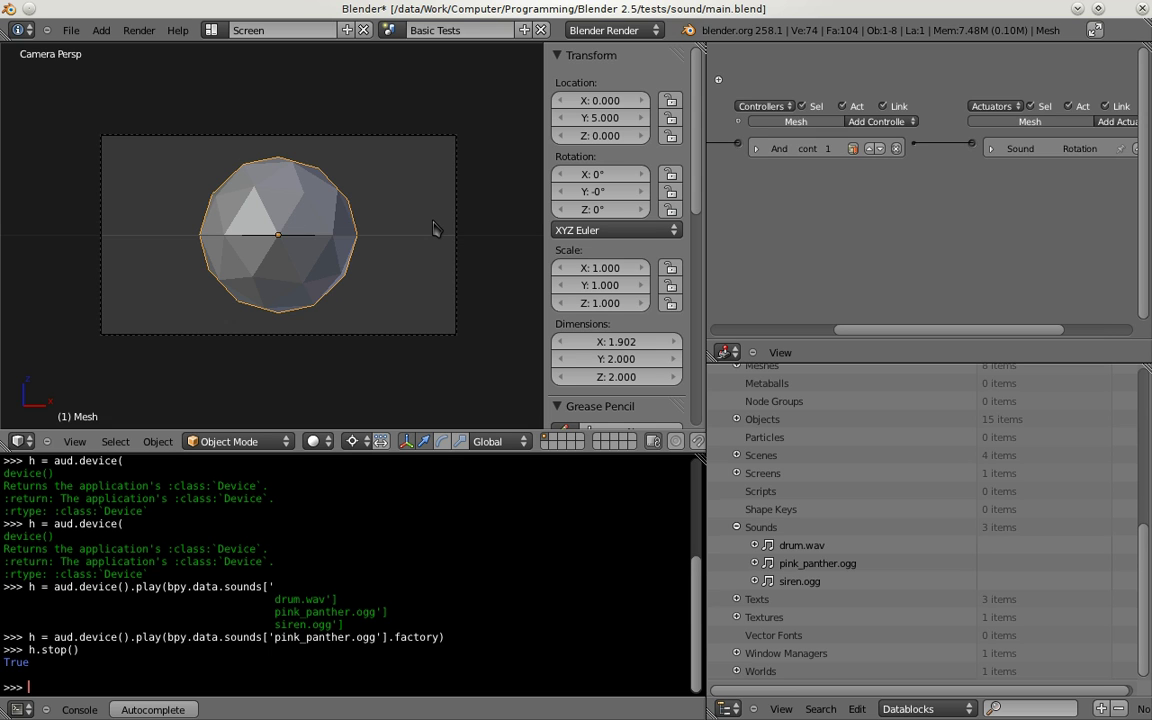
Step: Review the System audio settings (Jack output device) in User Preferences, close them, and open the scene list
key(ctrl+alt+u)
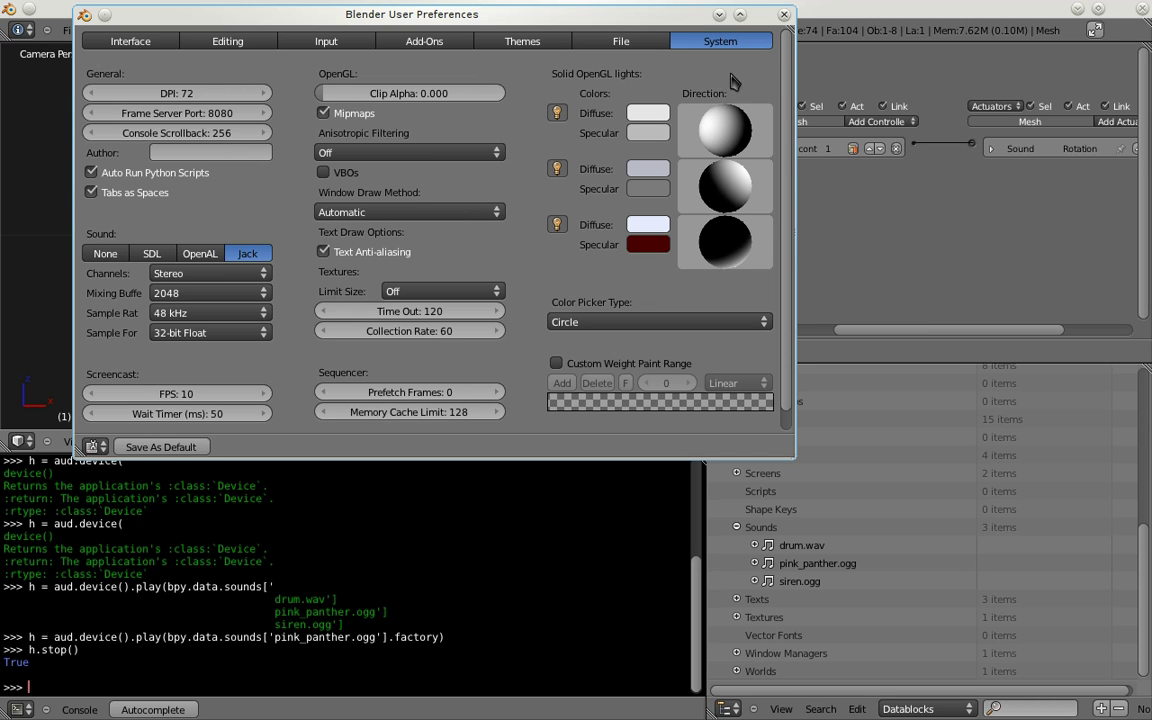
click(785, 15)
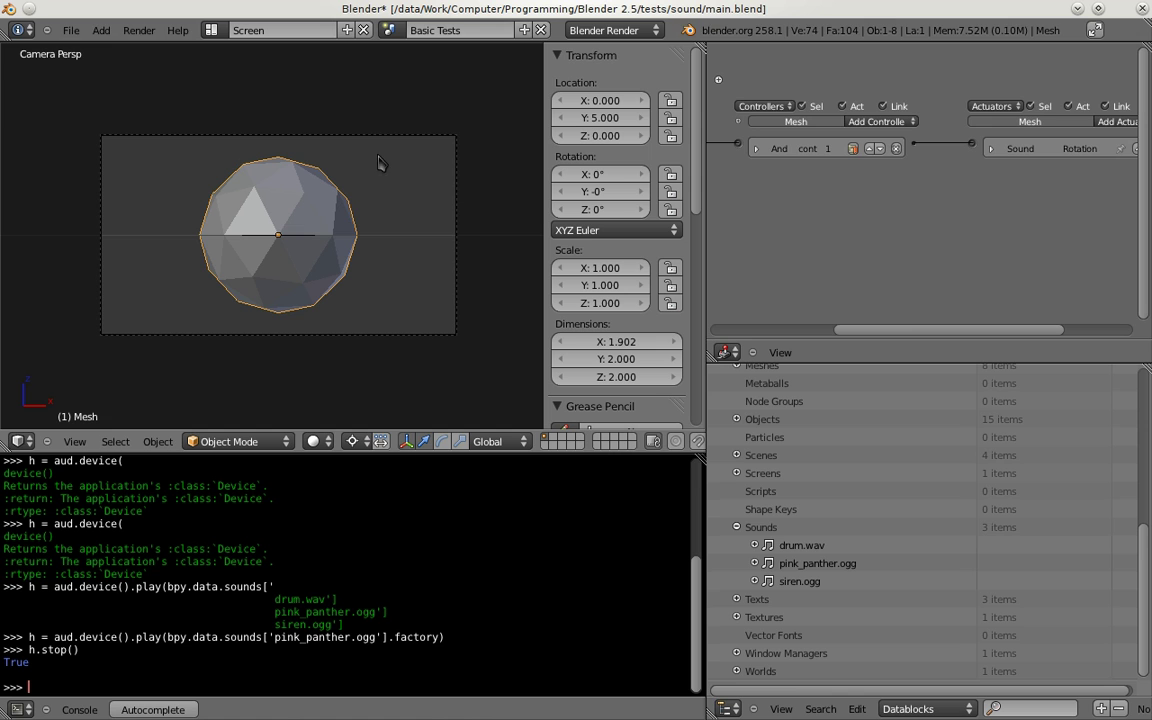
click(388, 30)
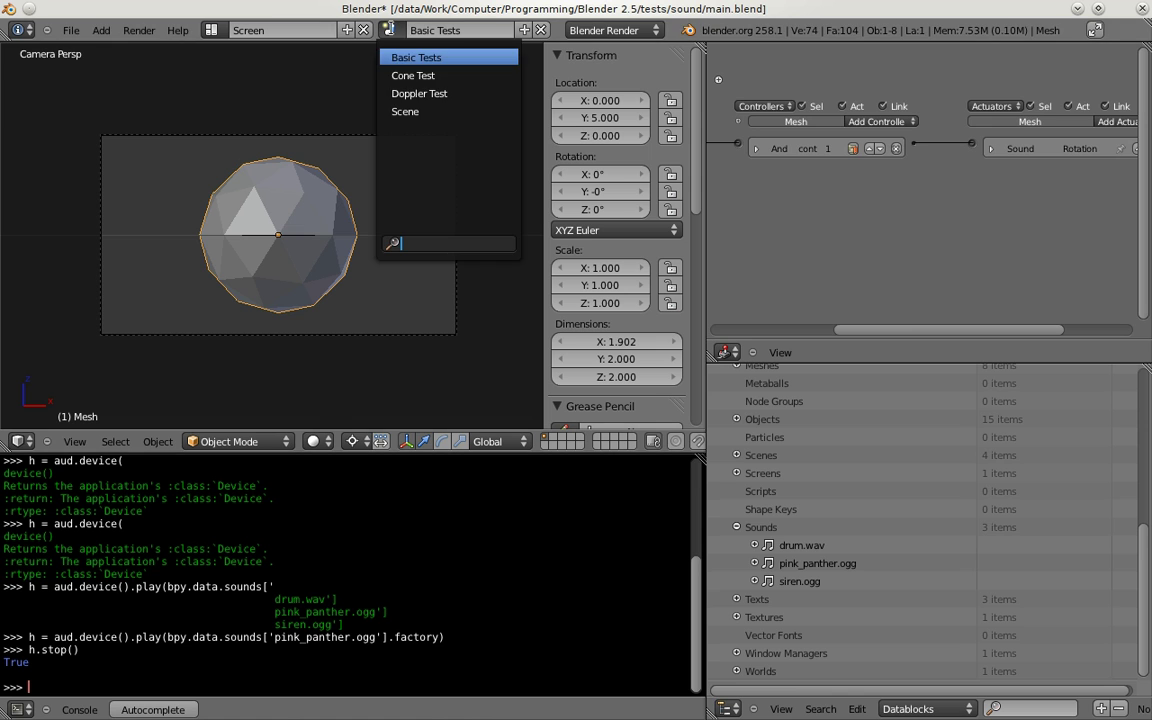
Step: Switch to the Cone Test scene and orbit the view around its camera and cone
click(406, 77)
middle_drag(399, 188, 458, 257)
scroll(330, 220, up, 1)
scroll(362, 241, up, 2)
mouse_move(308, 250)
middle_down()
mouse_move(285, 232)
mouse_move(316, 234)
middle_up()
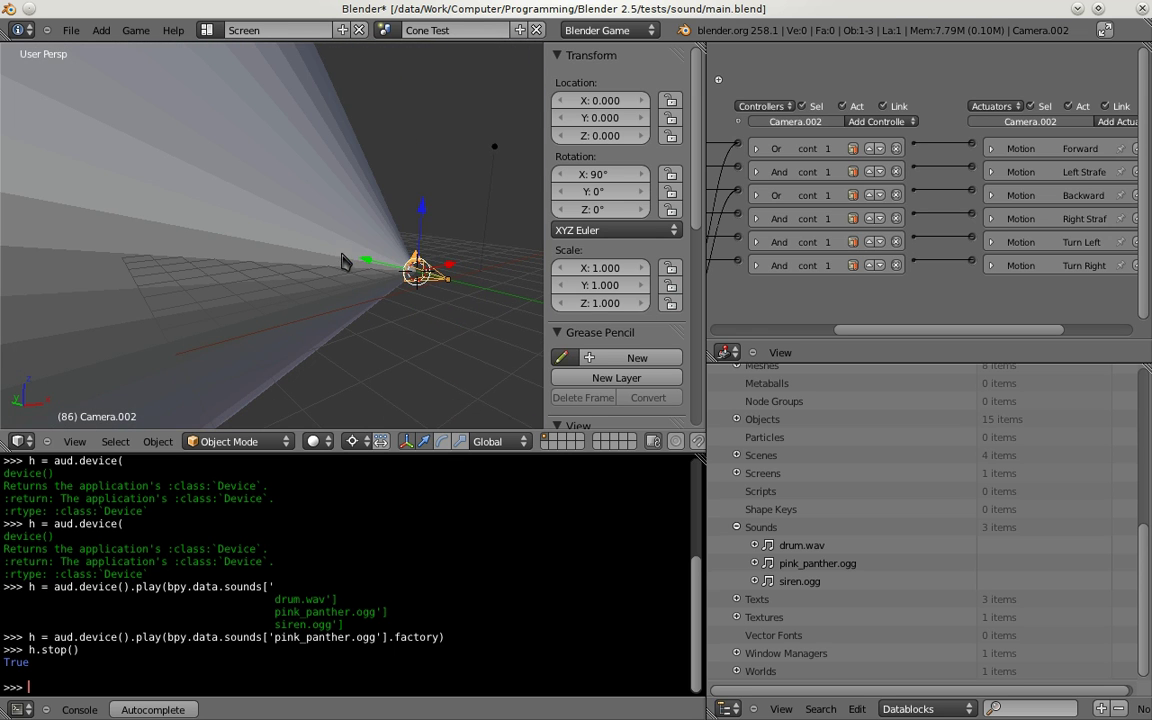
Step: Switch to the Doppler Test scene, view through its camera, and run then stop the game
click(385, 30)
click(411, 93)
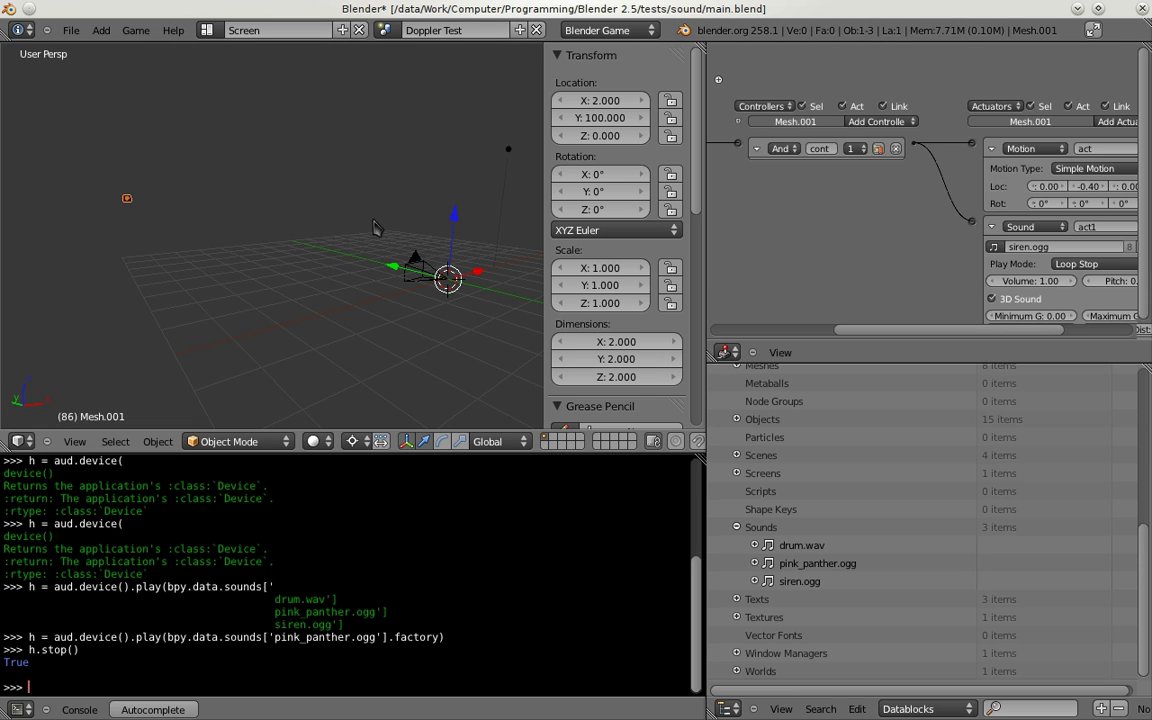
key(KP_0)
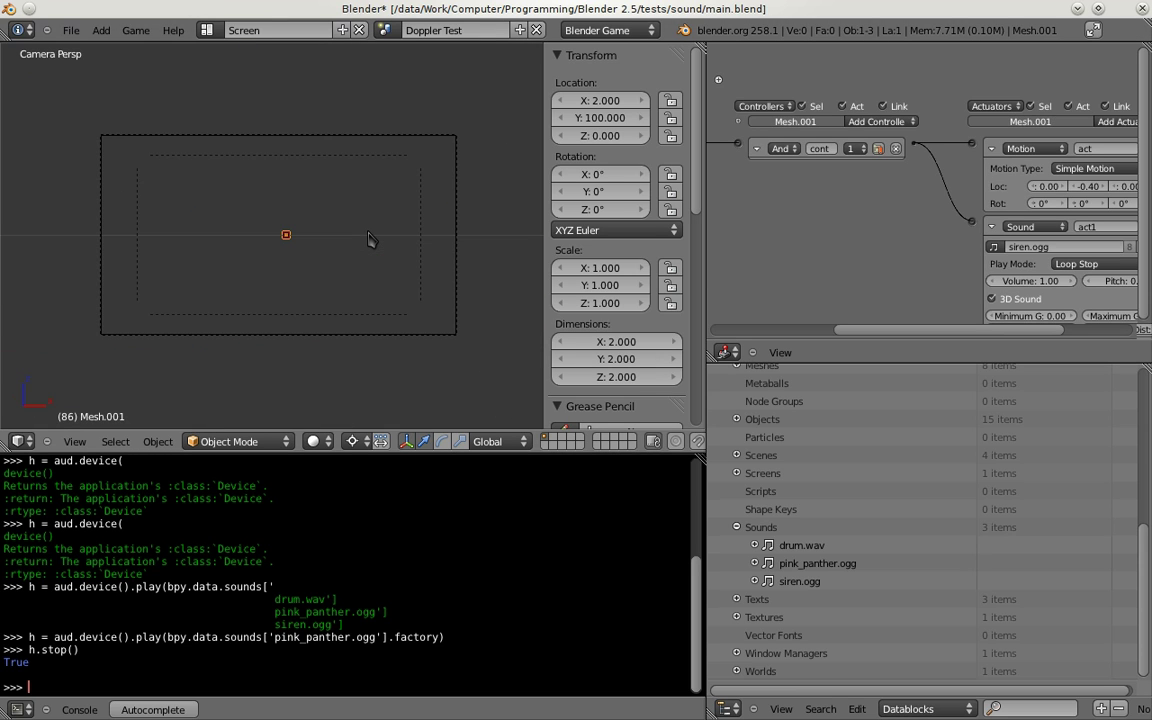
scroll(368, 239, up, 1)
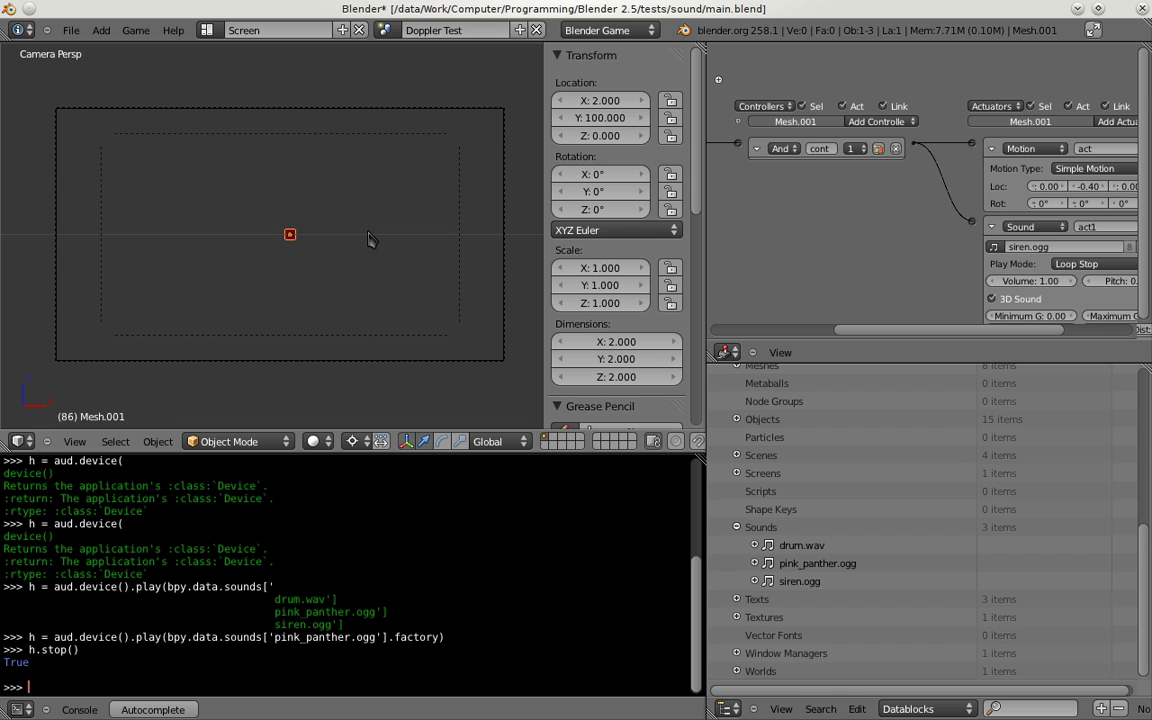
key(p)
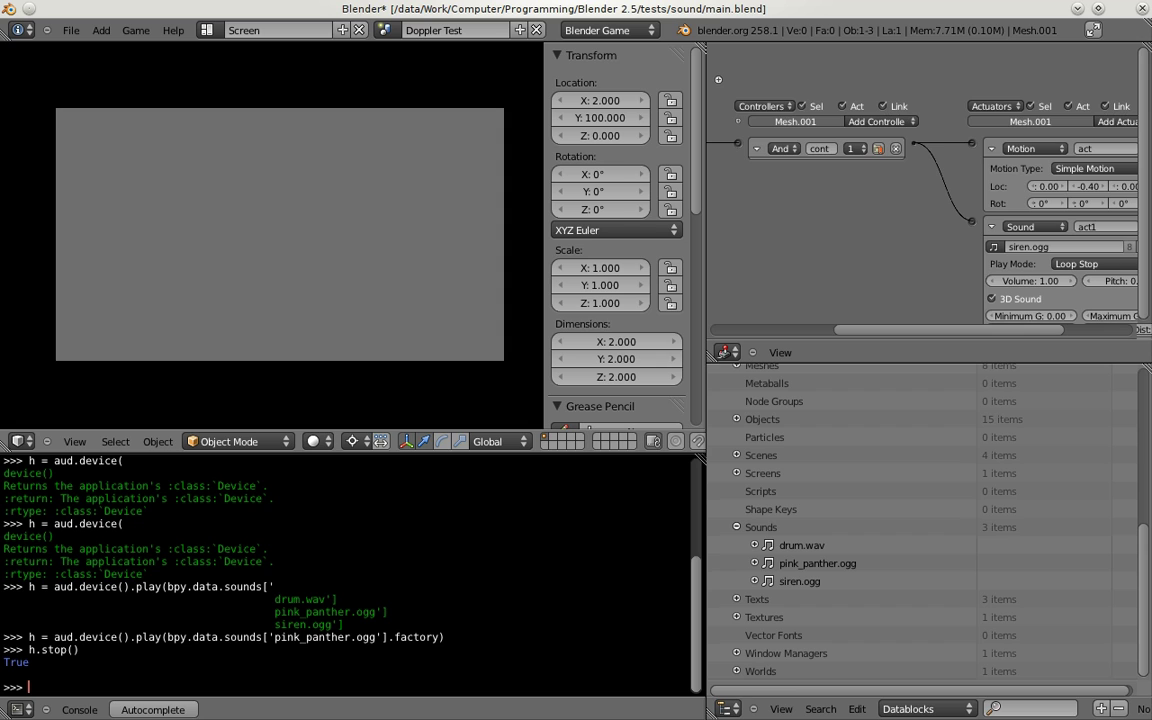
key(Escape)
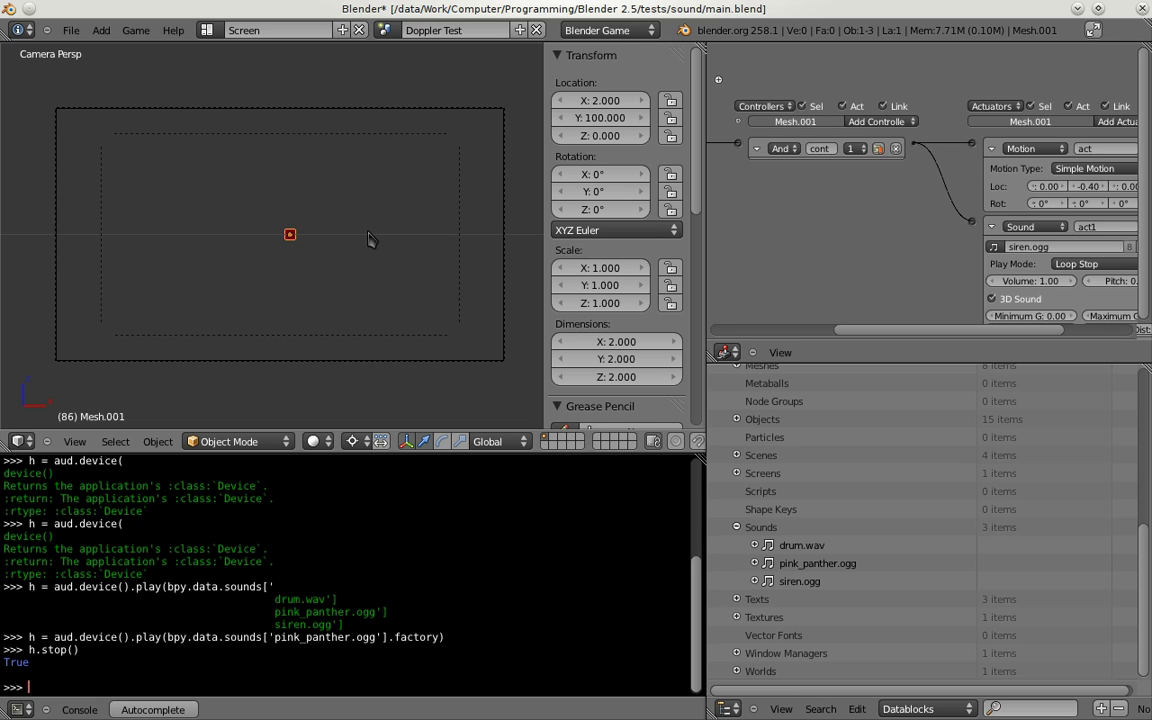
Step: Show Scene audio in a Properties editor: Inverse Clamped, speed 343.300, Doppler 1.000, checking channel options
click(728, 709)
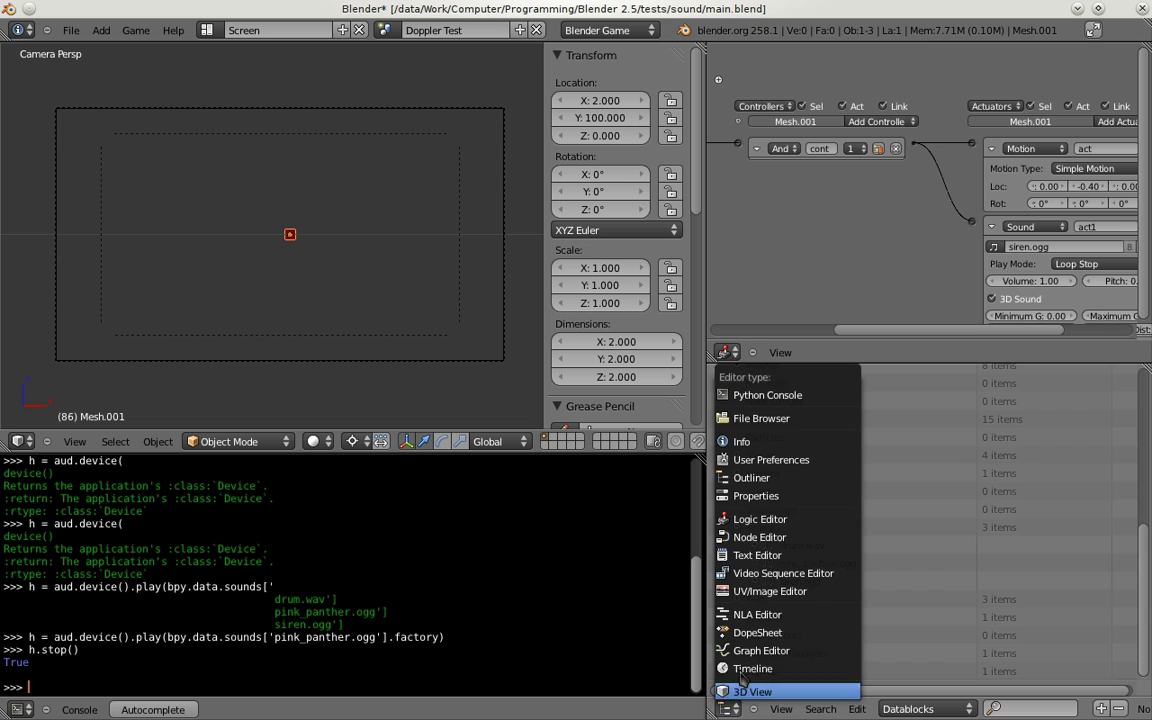
click(755, 496)
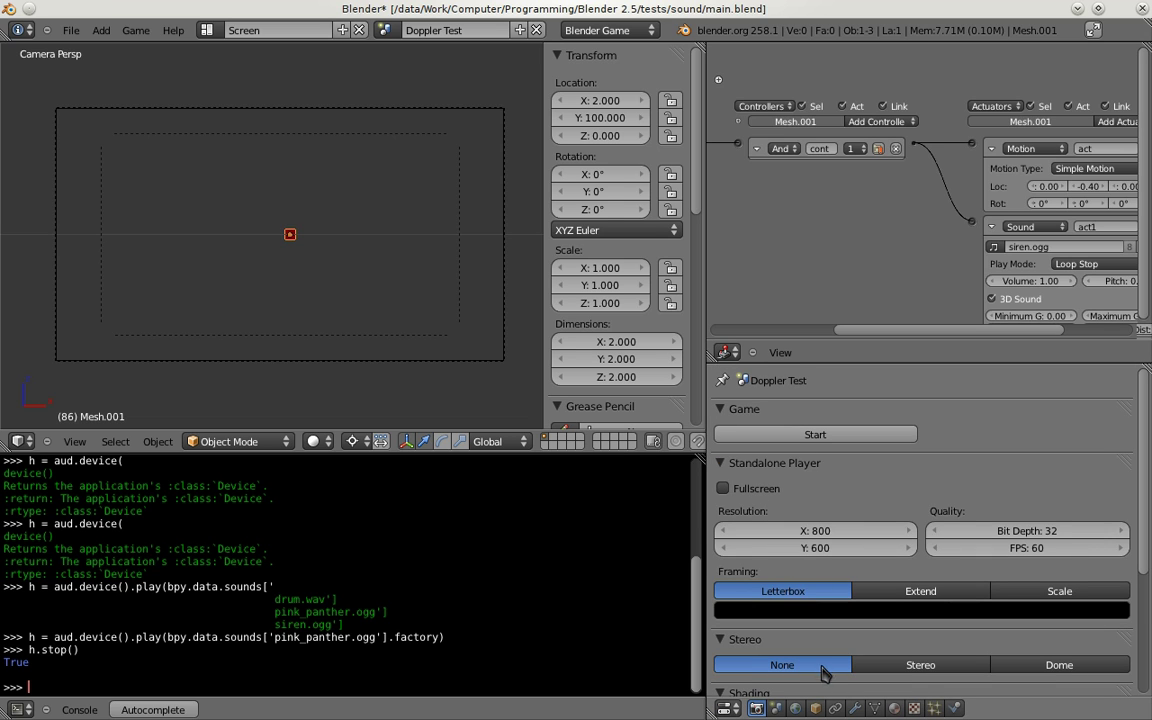
click(775, 708)
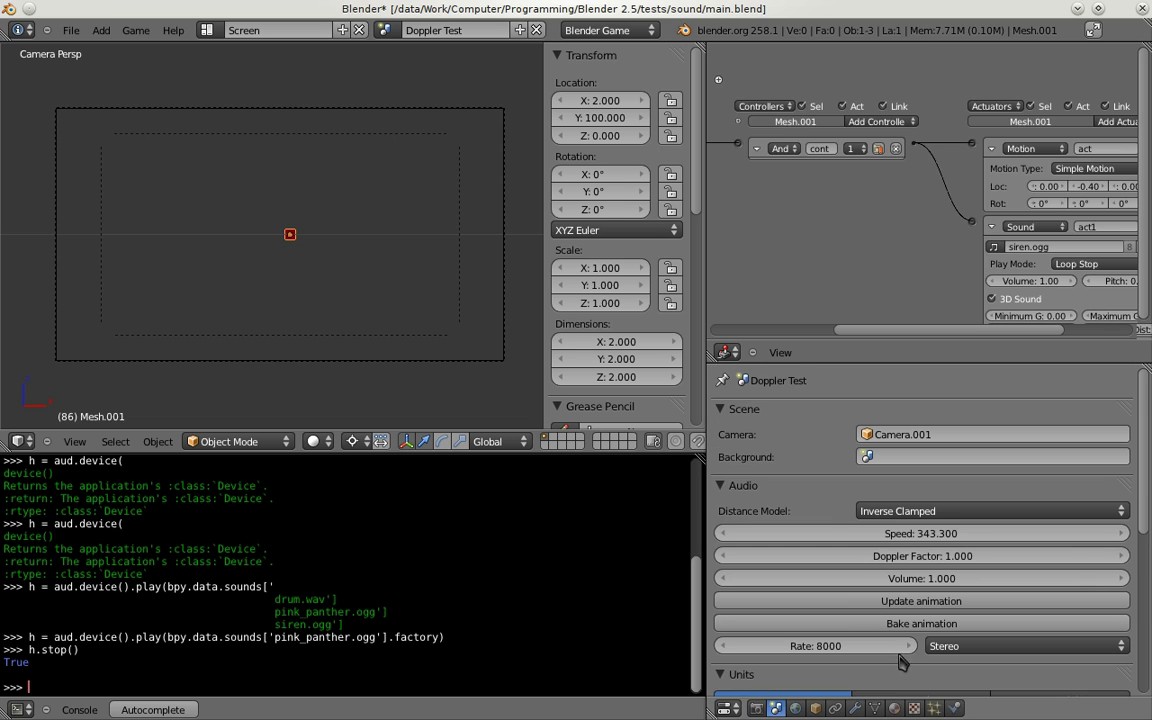
scroll(899, 662, down, 3)
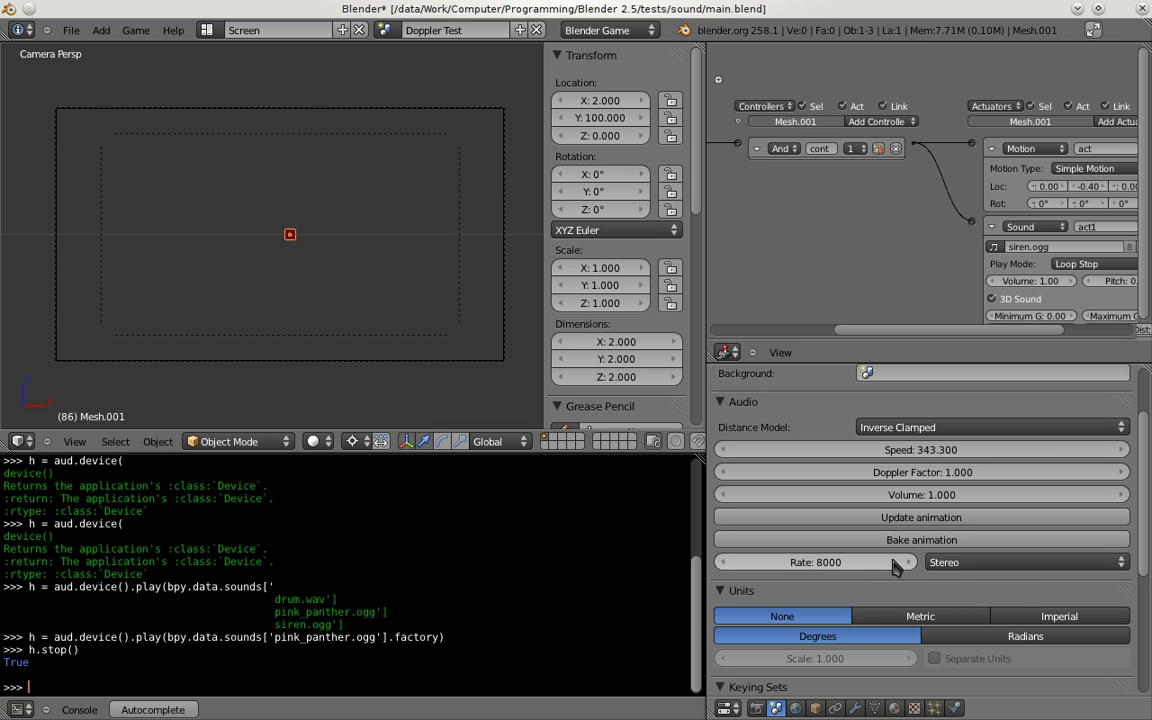
click(1024, 568)
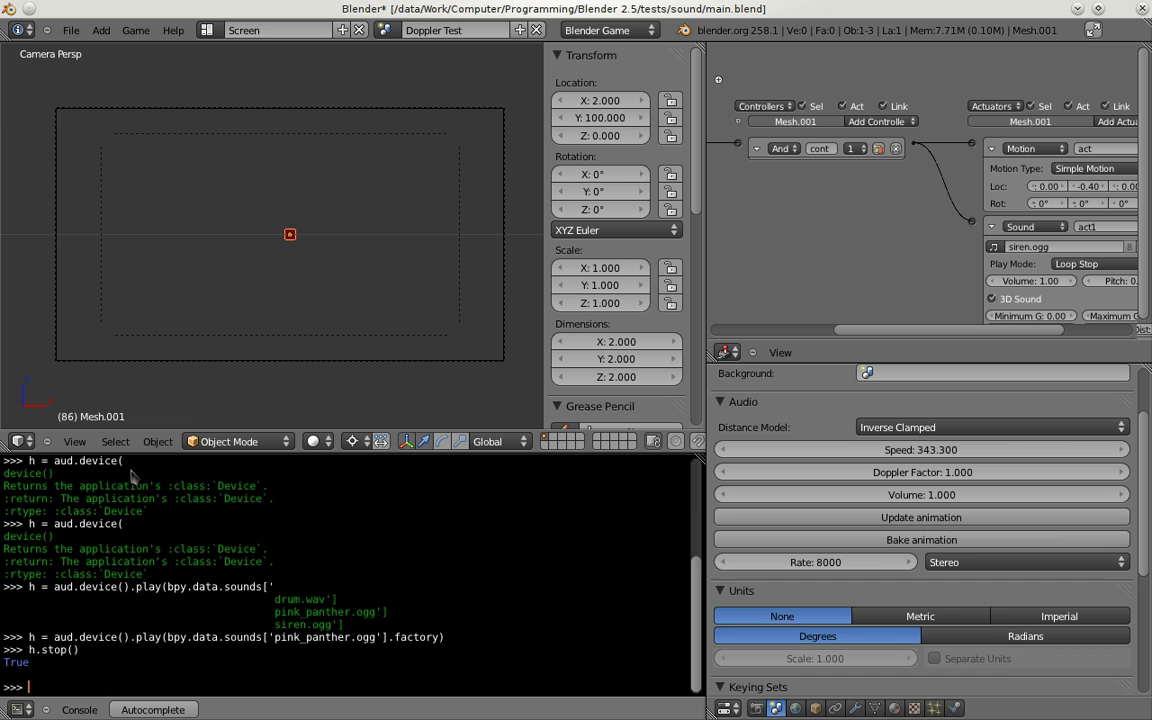
Step: Make the upper-left area a Video Sequence Editor showing the Basic Tests scene's strip
click(29, 445)
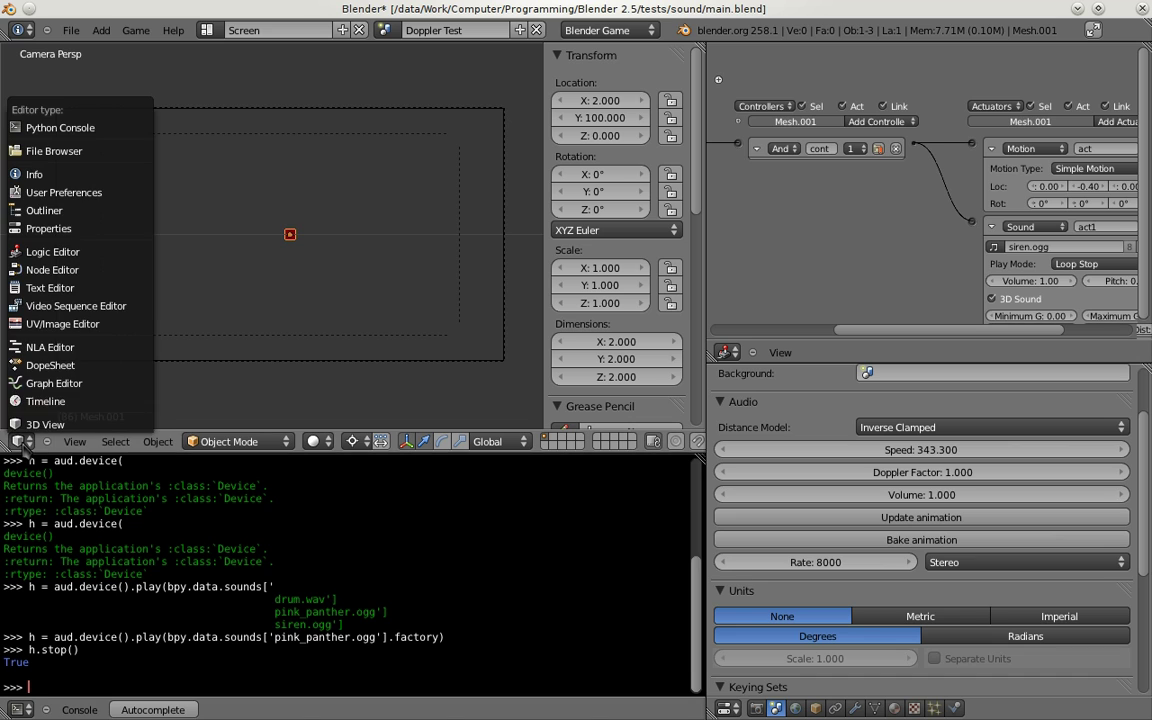
click(87, 318)
middle_drag(380, 332, 316, 226)
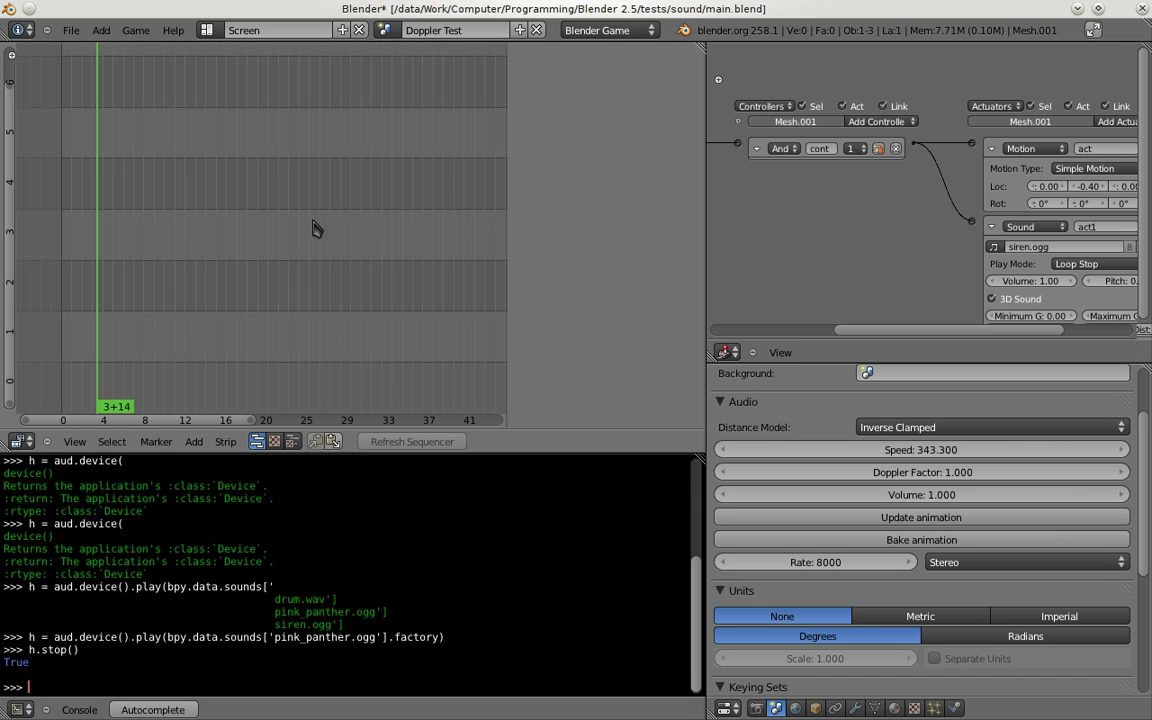
click(383, 30)
click(404, 57)
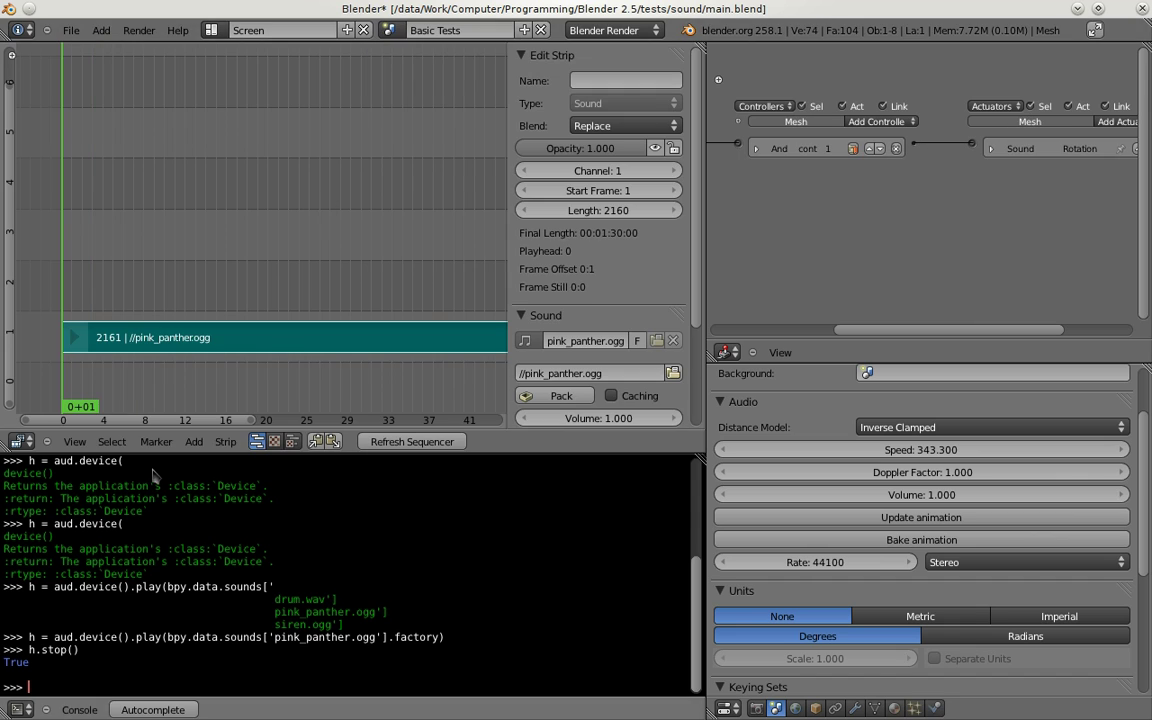
middle_drag(267, 370, 256, 358)
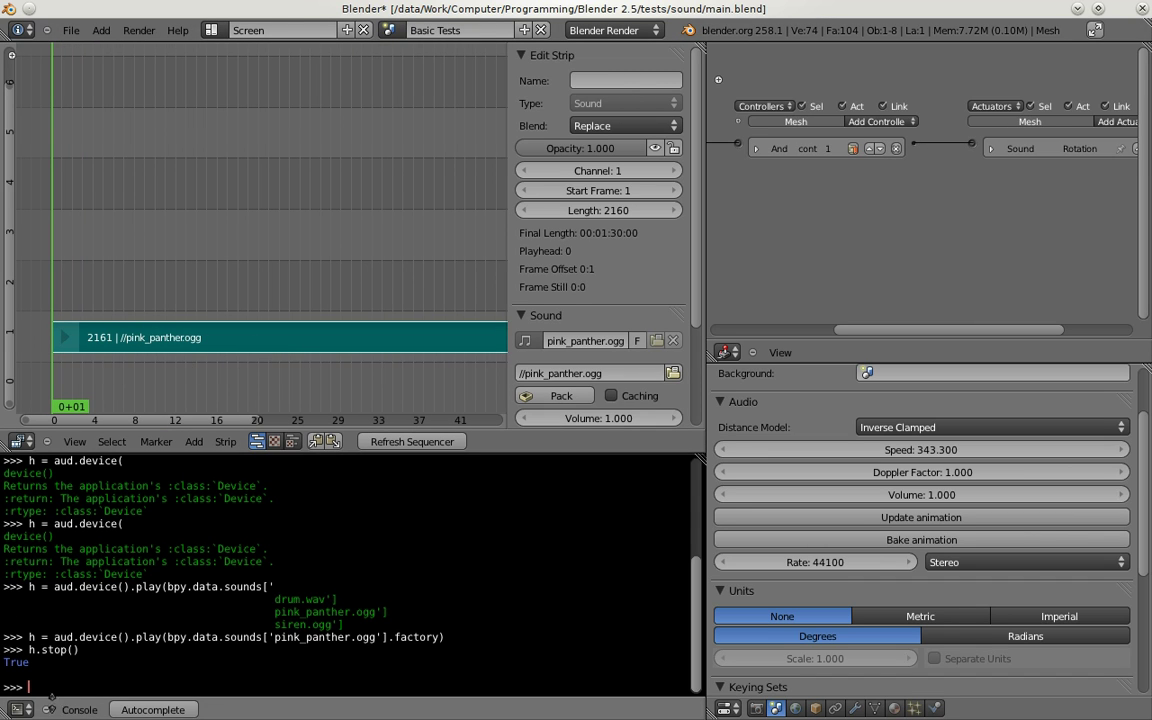
Step: Turn the Python Console into a Graph Editor and set the playhead to frame 486
click(21, 708)
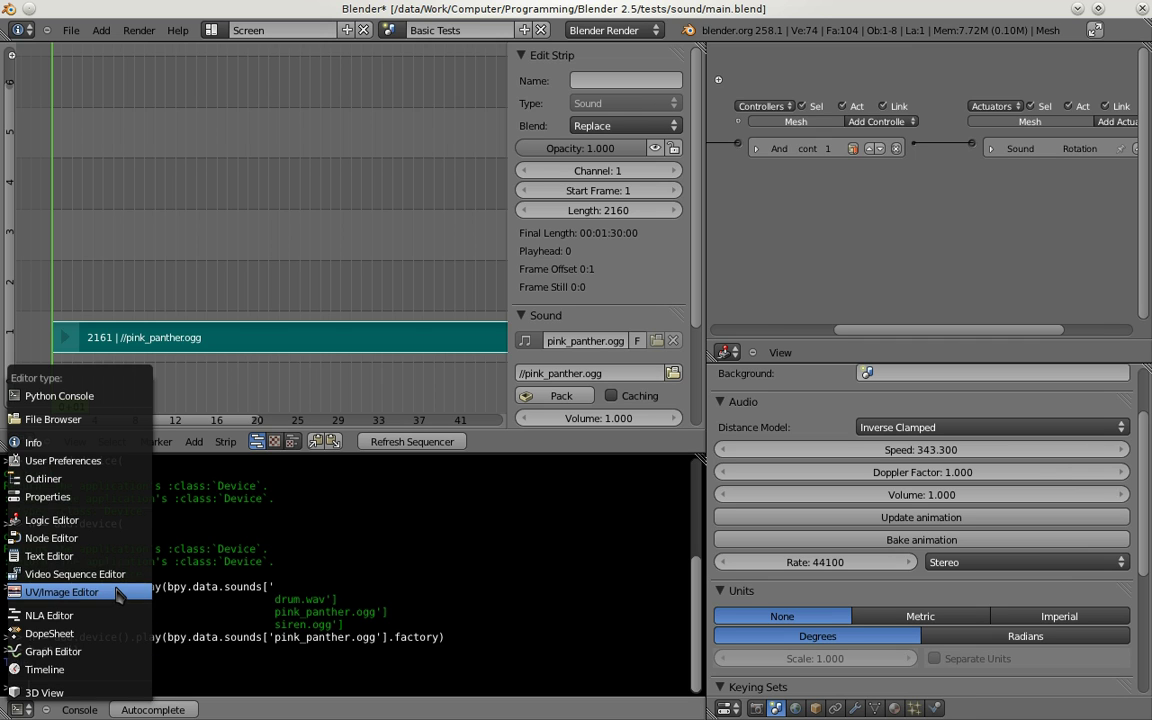
click(82, 651)
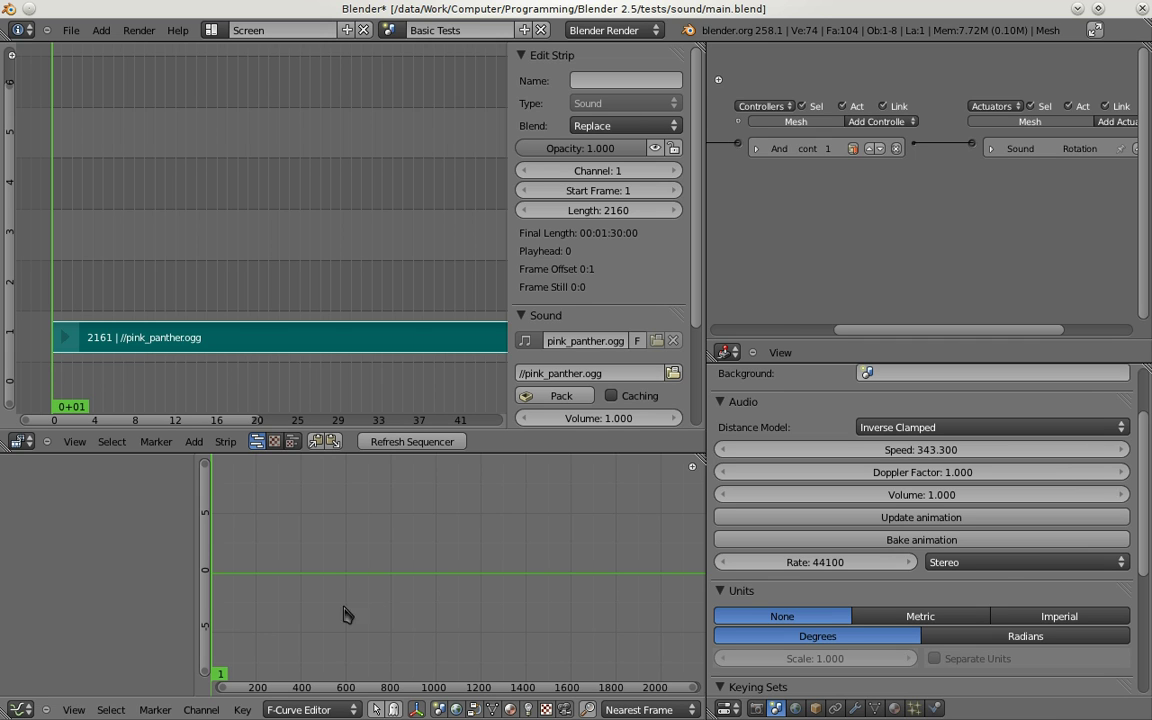
scroll(321, 380, right, 1)
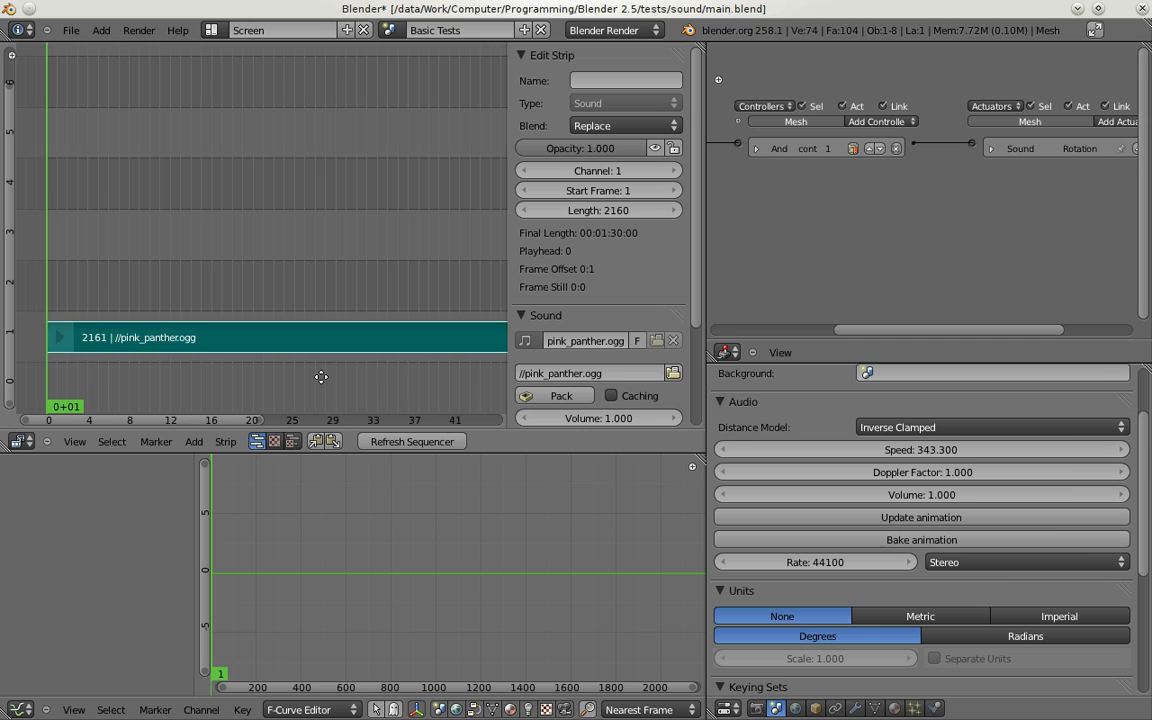
click(245, 368)
scroll(586, 181, down, 3)
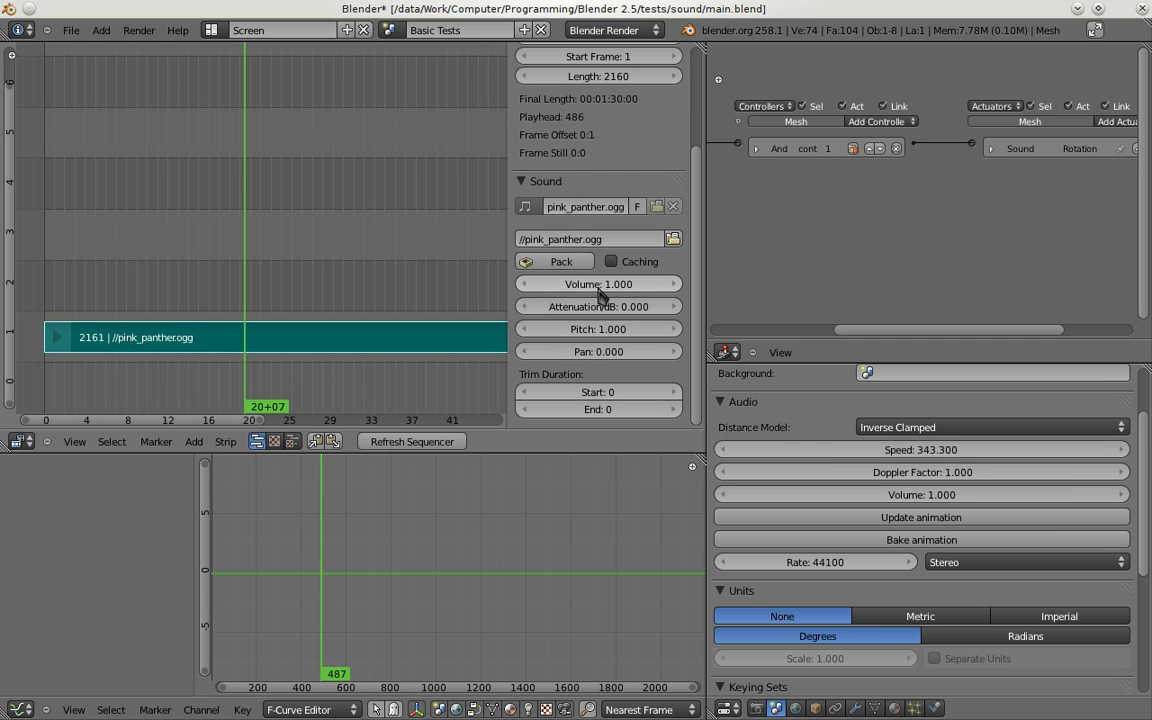
Step: Keyframe pink_panther.ogg's volume at 1.0 on frames 487 and 654 and 0.1 on frame 550
key(i)
click(358, 586)
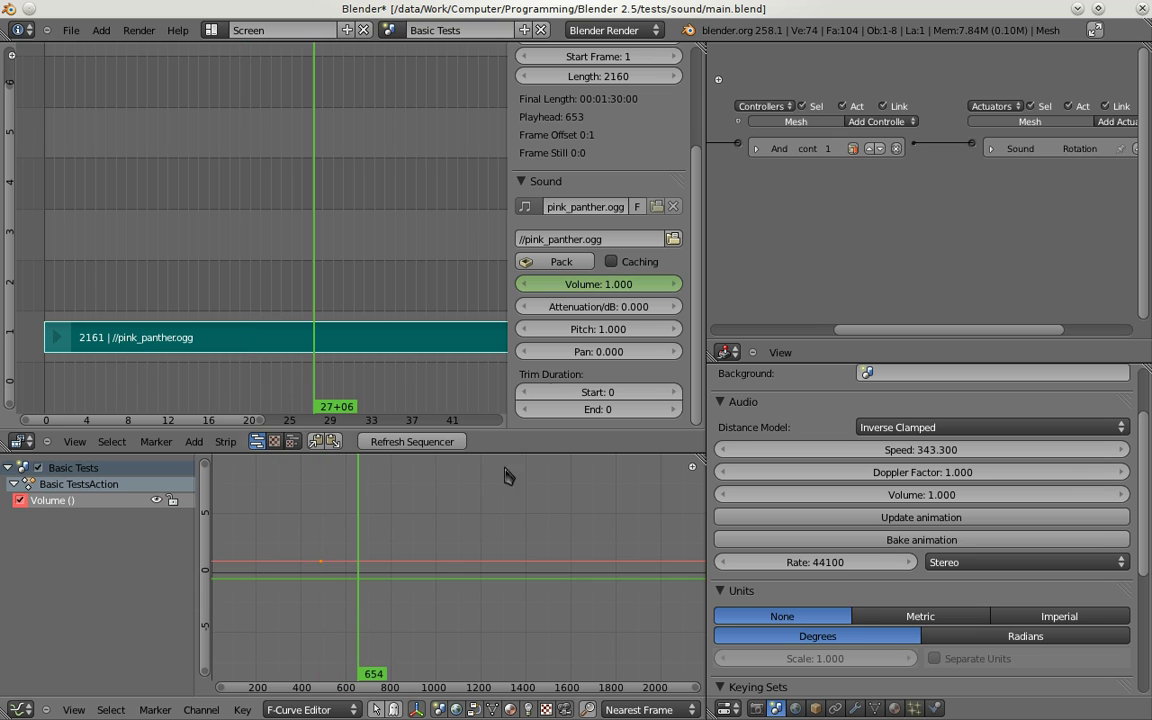
key(i)
click(336, 580)
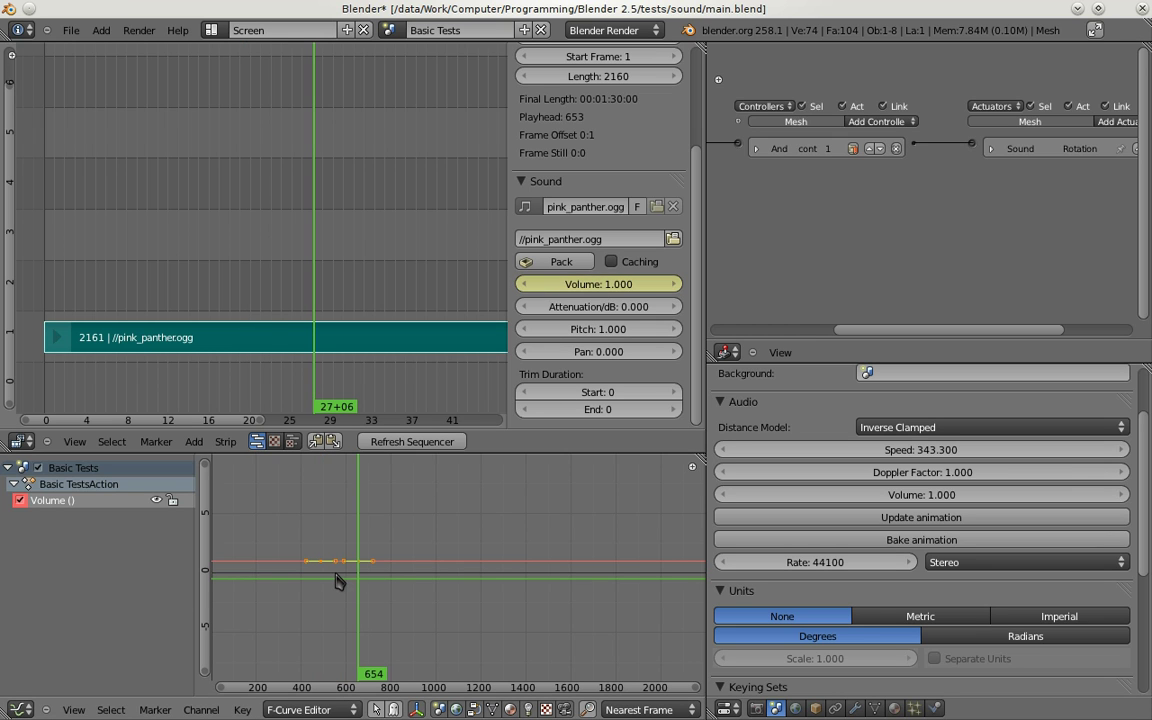
click(613, 287)
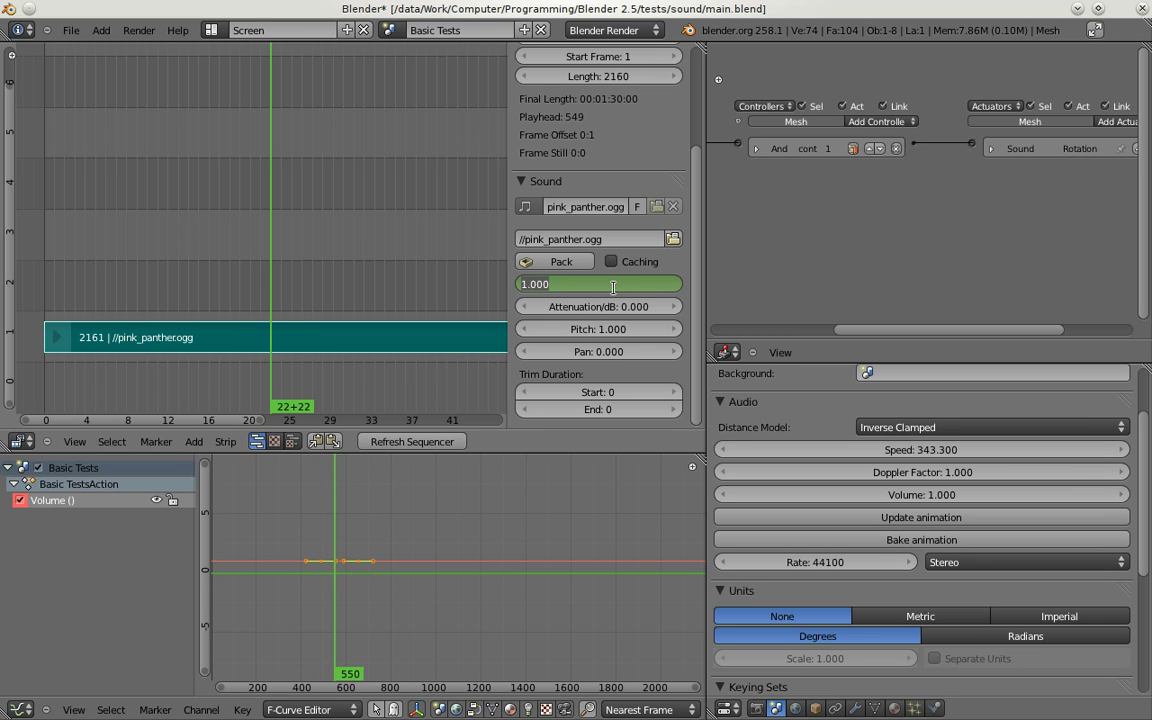
key(BackSpace)
text(0.1)
key(Return)
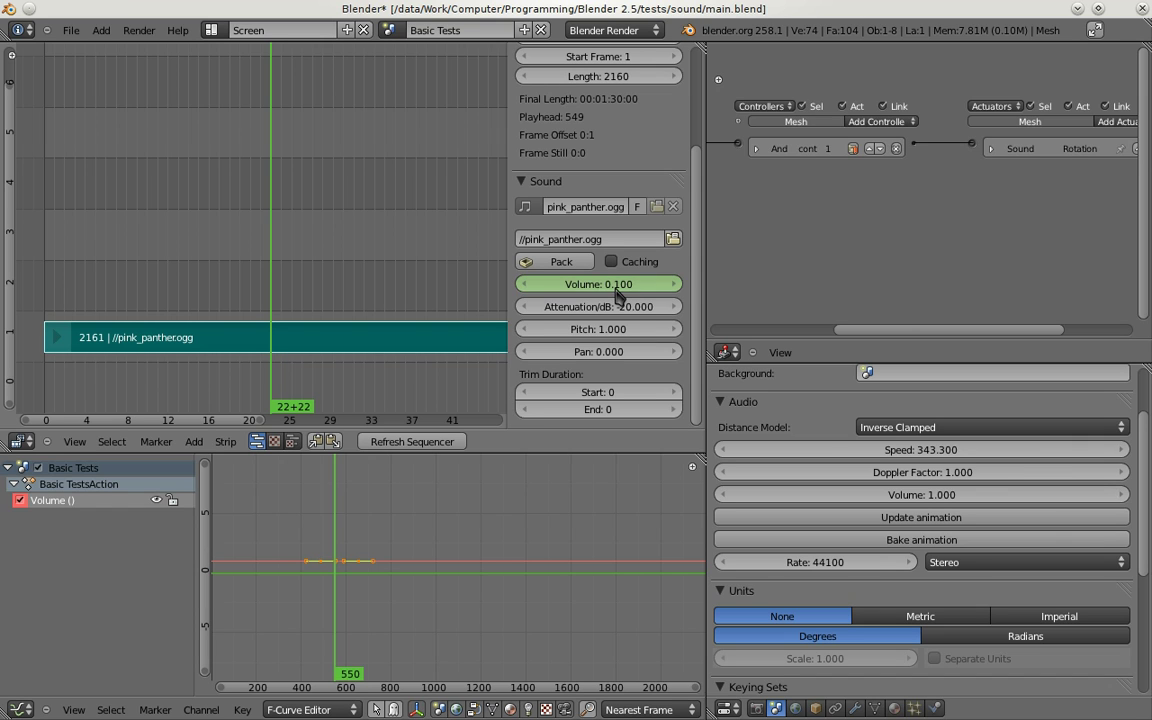
key(i)
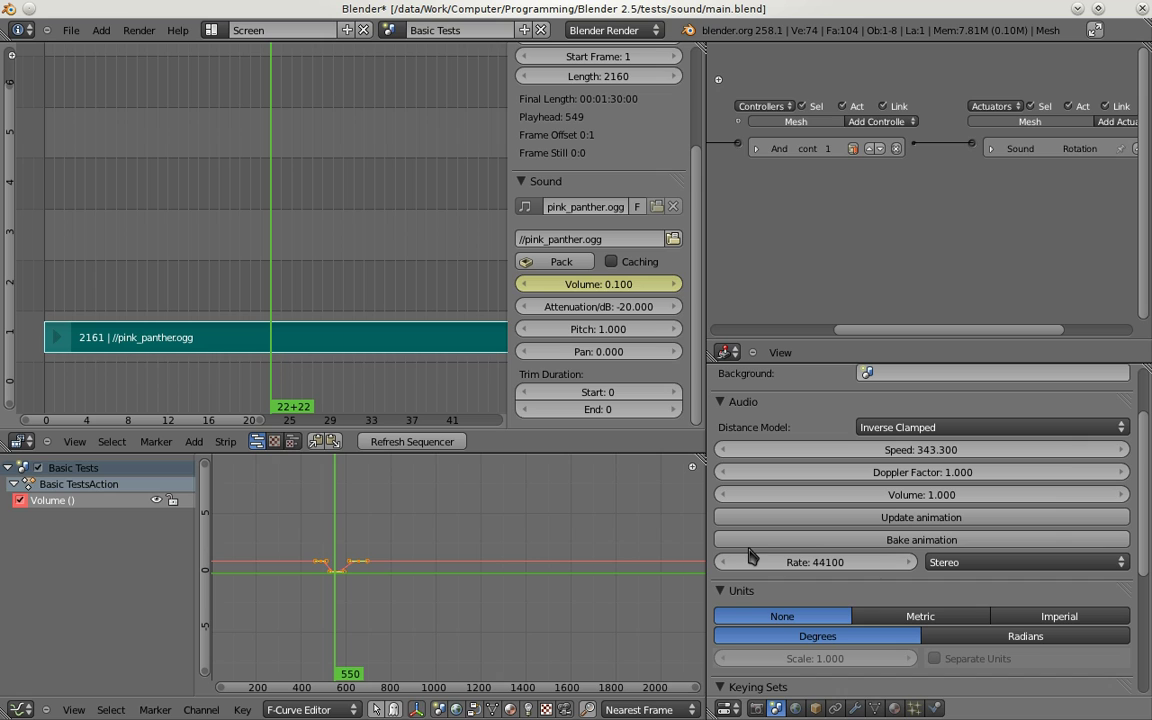
click(308, 528)
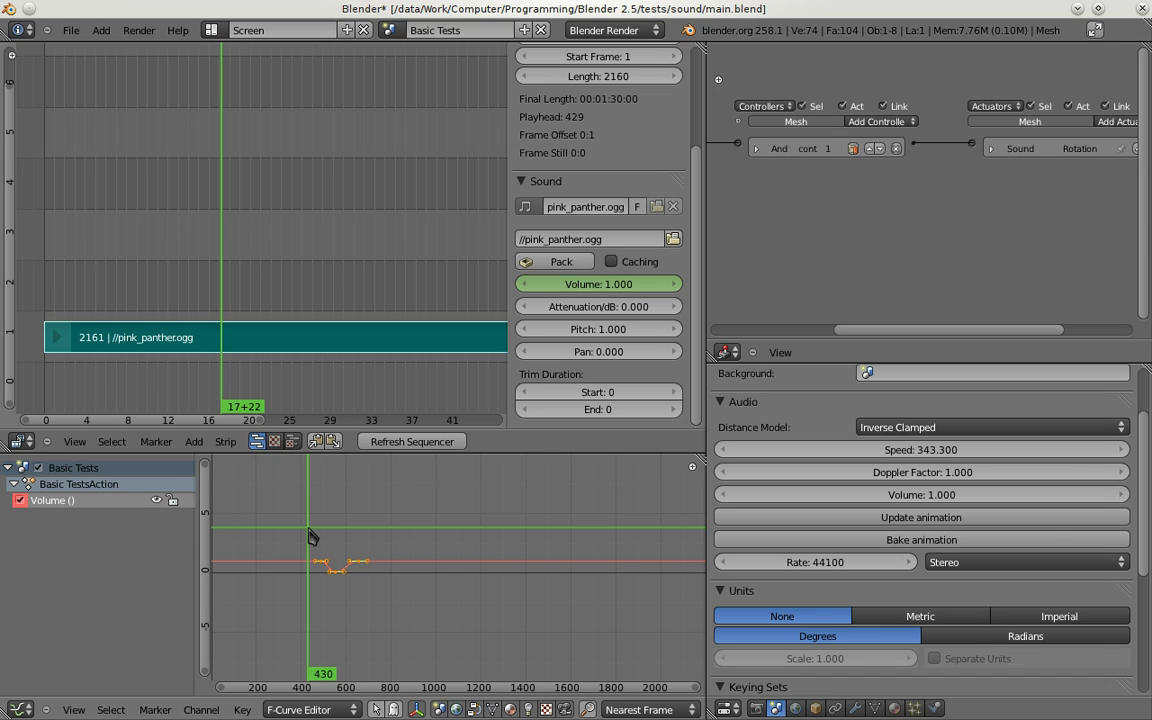
Step: Play the sequence with Alt+A to hear the volume dip, then go to frame 947
click(871, 541)
key(alt+a)
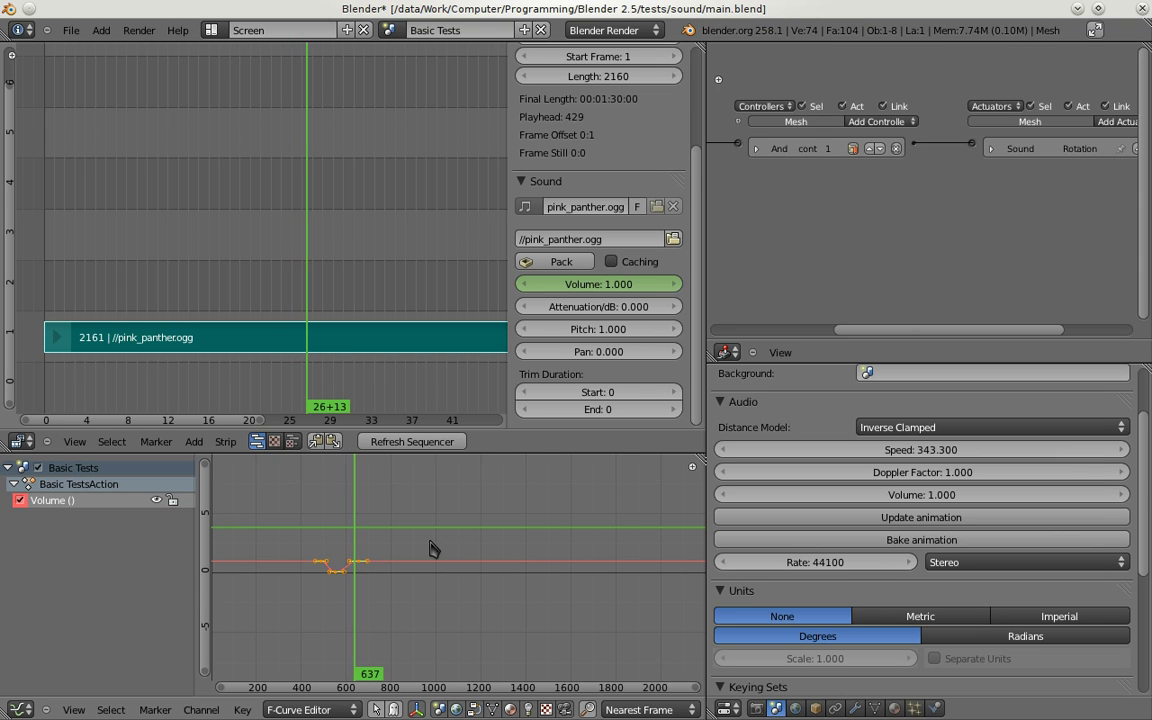
click(425, 540)
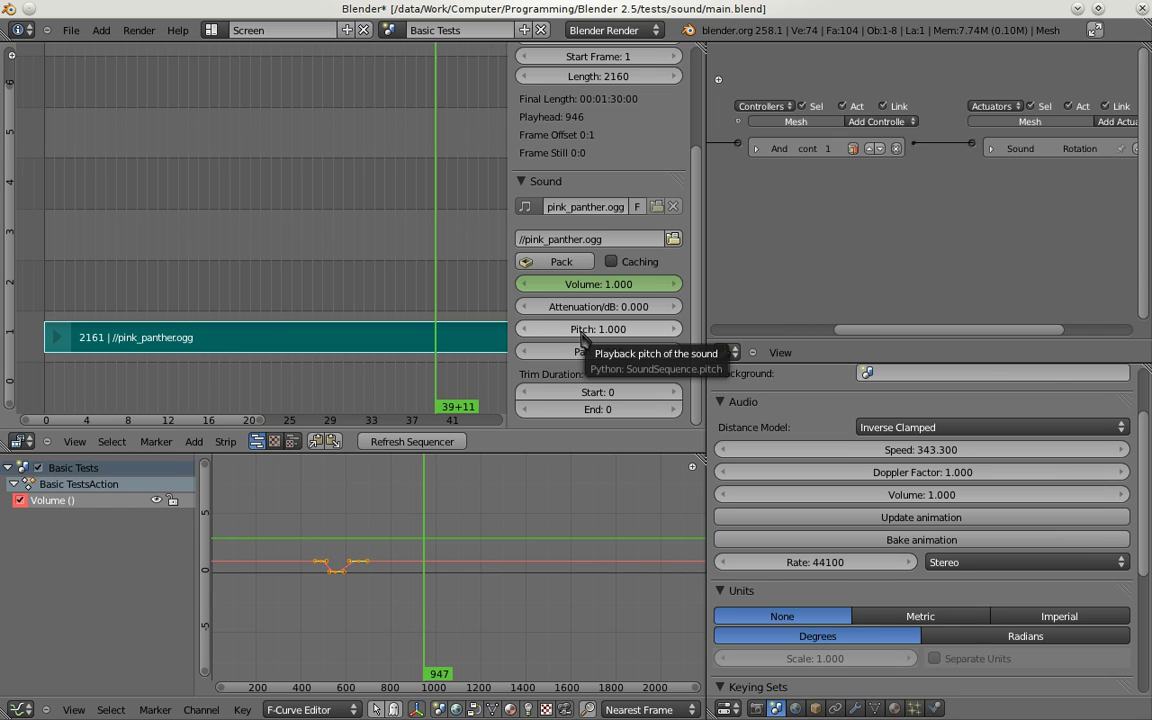
Step: Keyframe the strip's pitch at frames 947 and 1116, and at 0.5 on frame 1000
key(i)
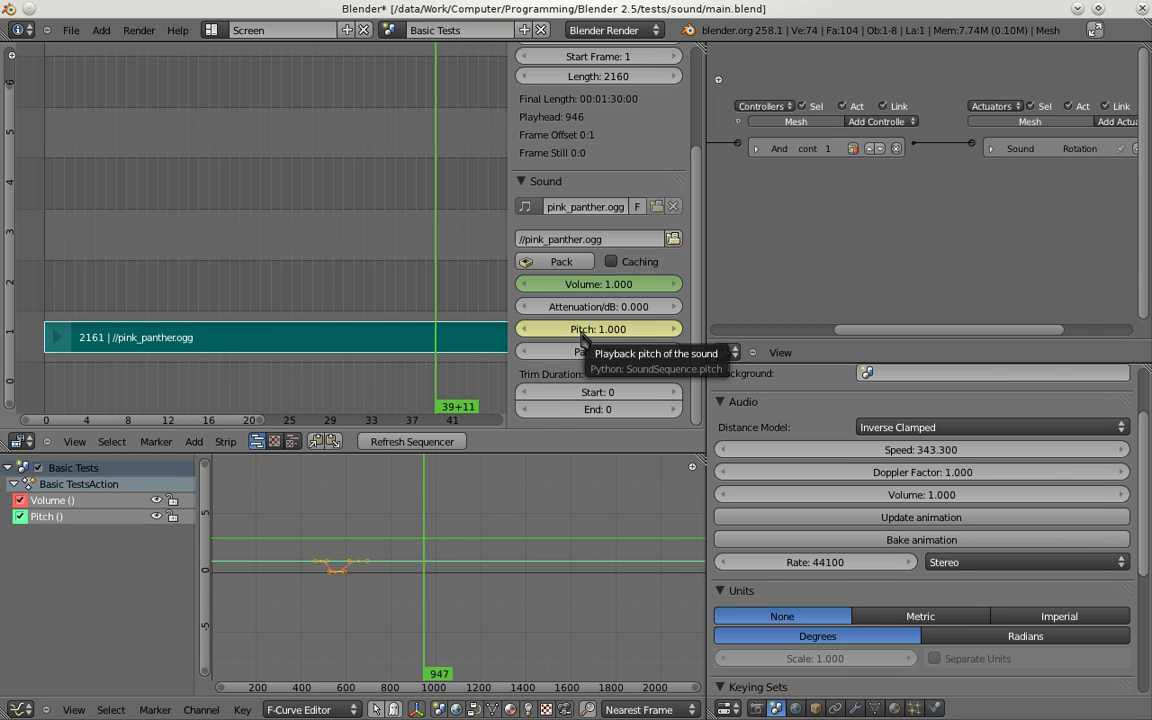
click(463, 566)
key(i)
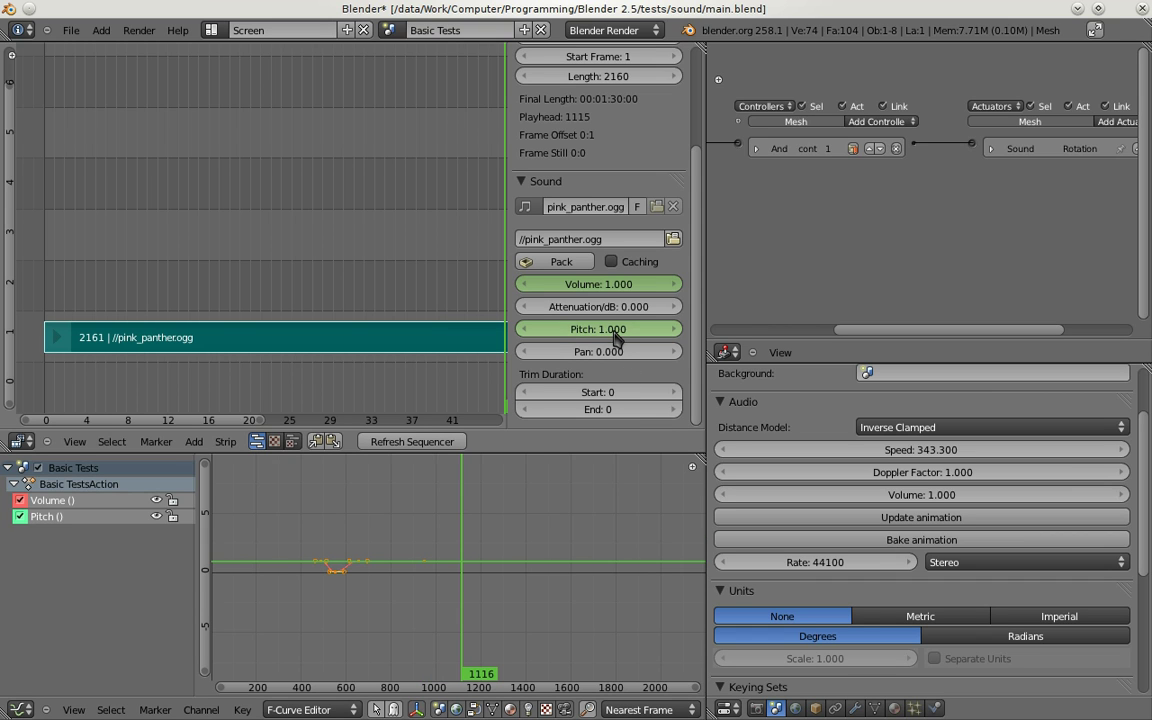
click(436, 570)
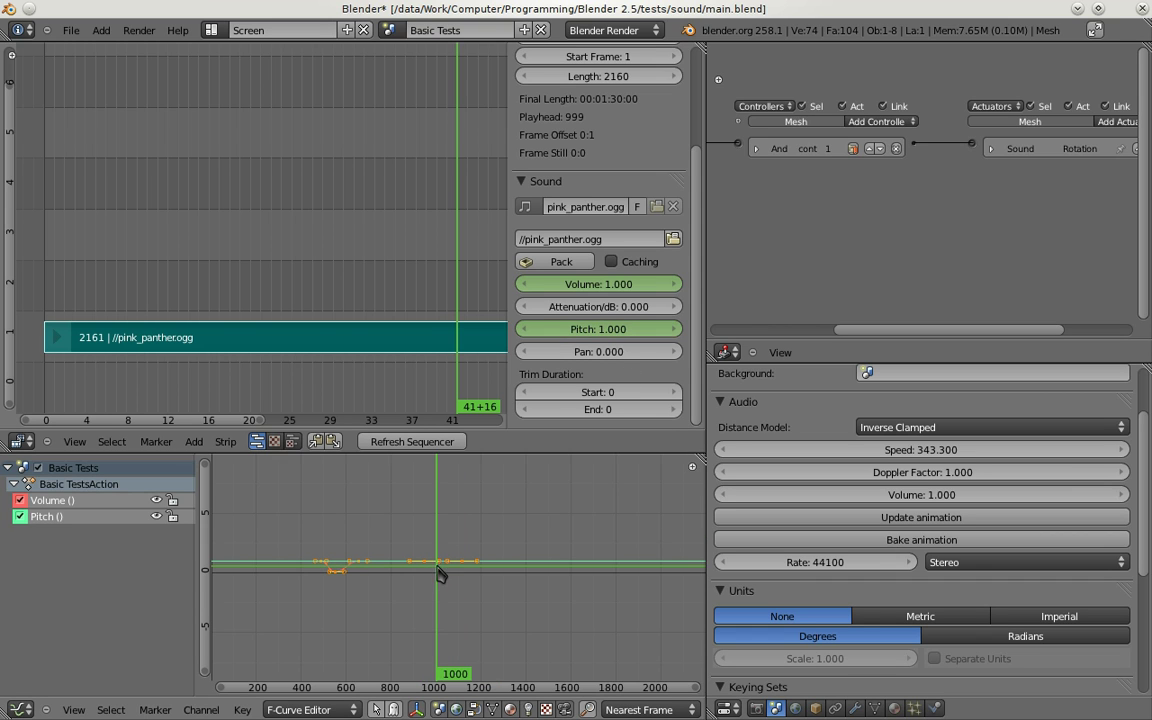
click(594, 330)
text(0.5)
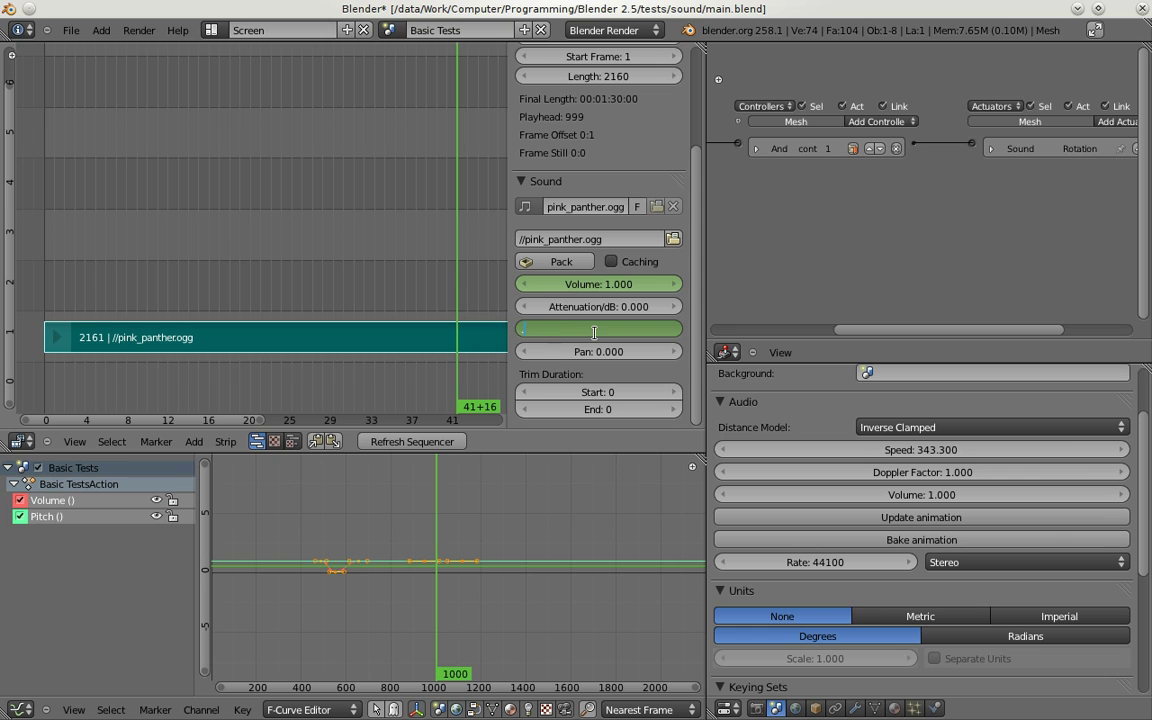
key(Return)
key(i)
Step: Set the strip's pitch to 2.0 at frame 1060
click(450, 567)
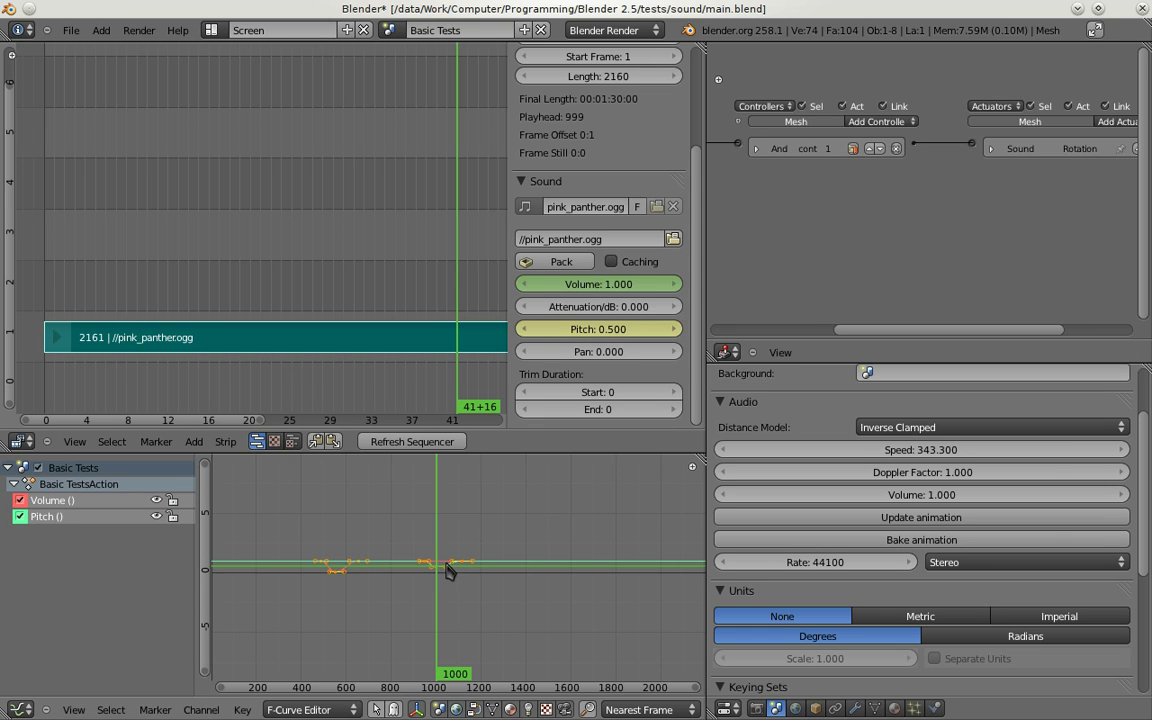
click(598, 326)
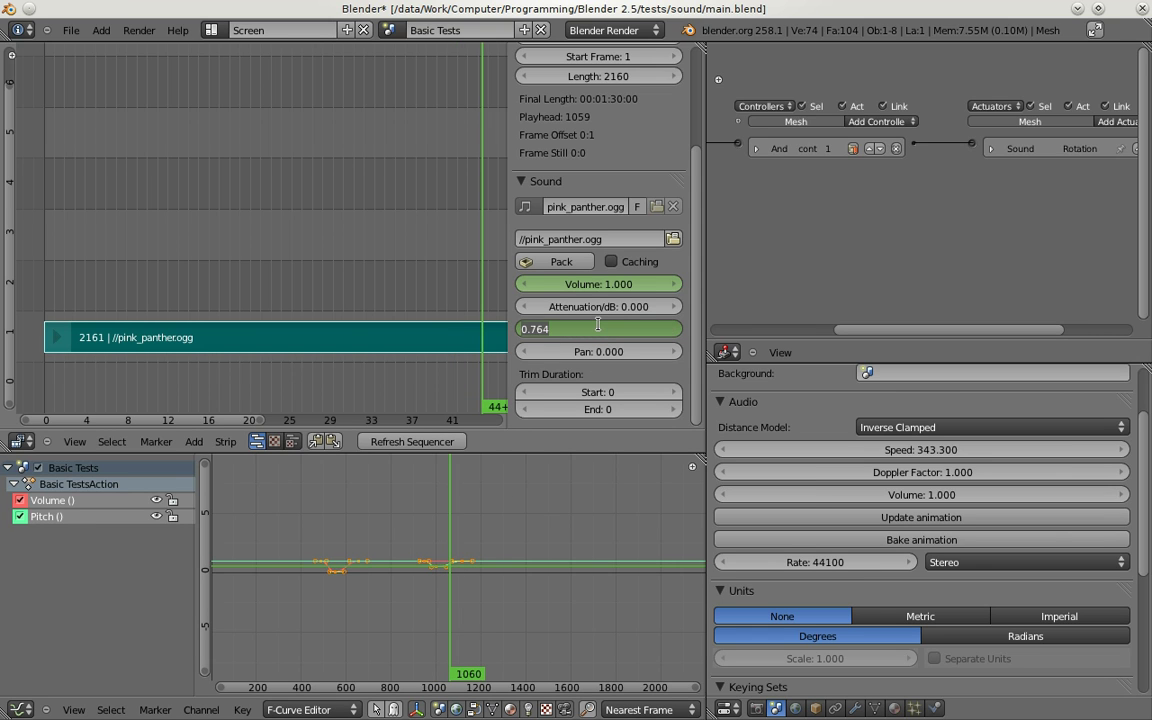
key(Escape)
click(616, 328)
text(2)
key(Return)
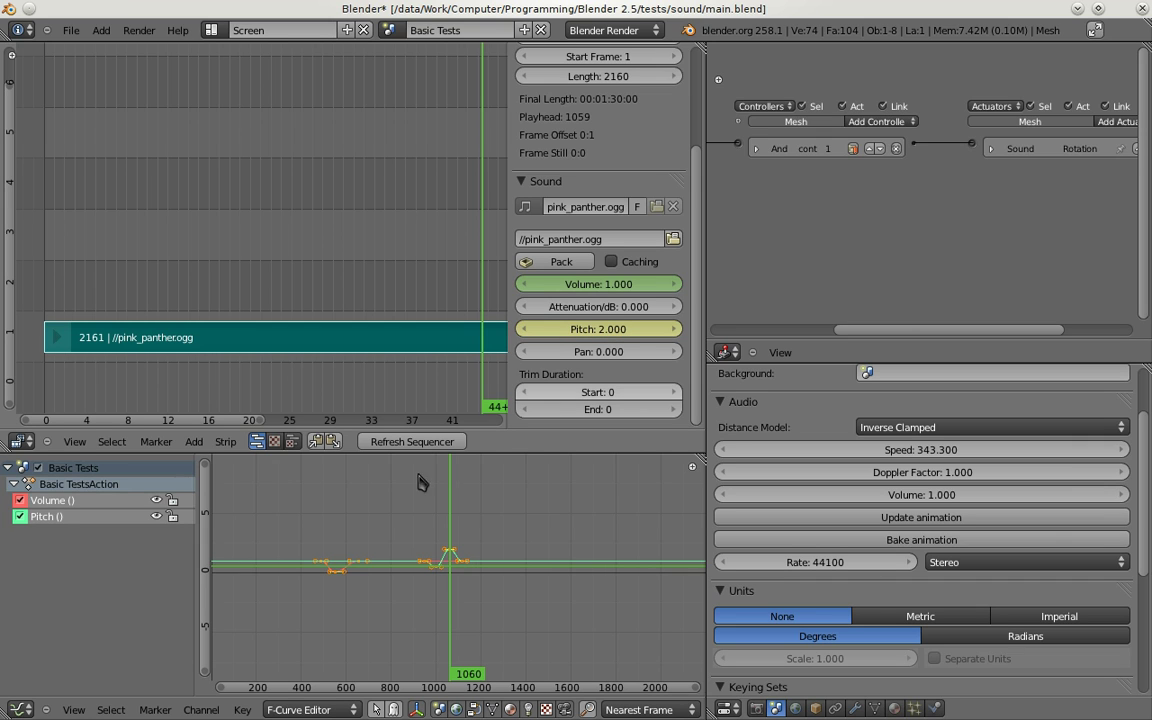
Step: Play the sequence from frame 911 to hear the pitch change, then stop
click(416, 524)
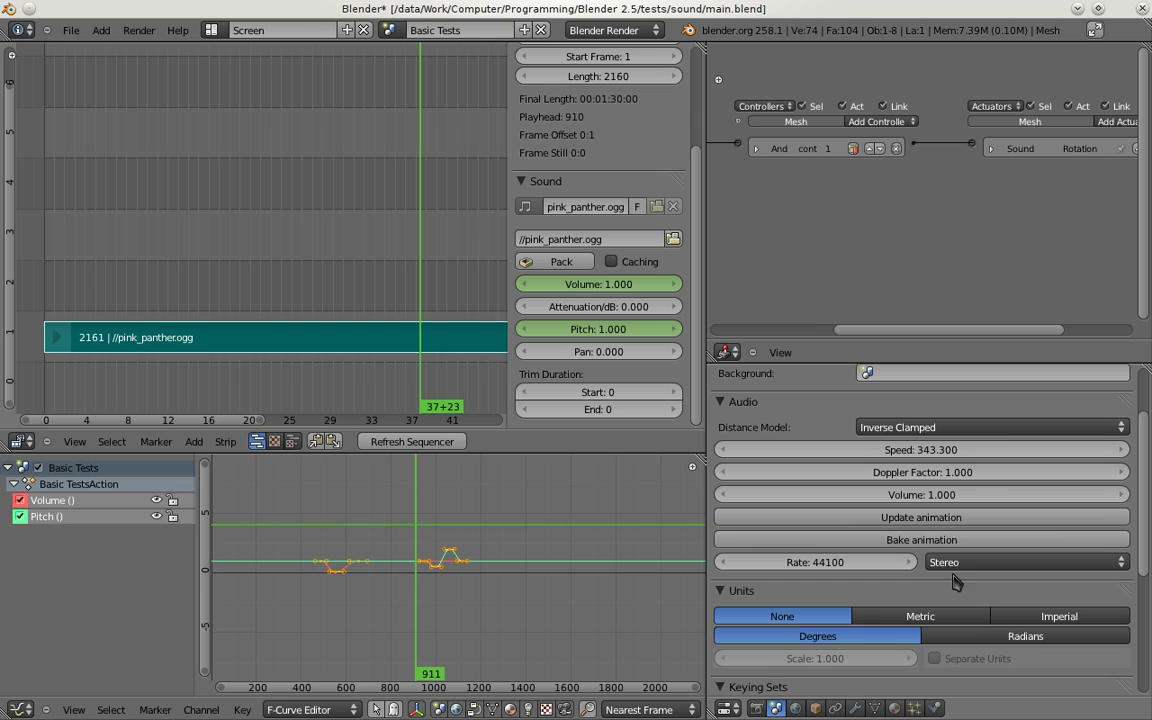
key(alt+a)
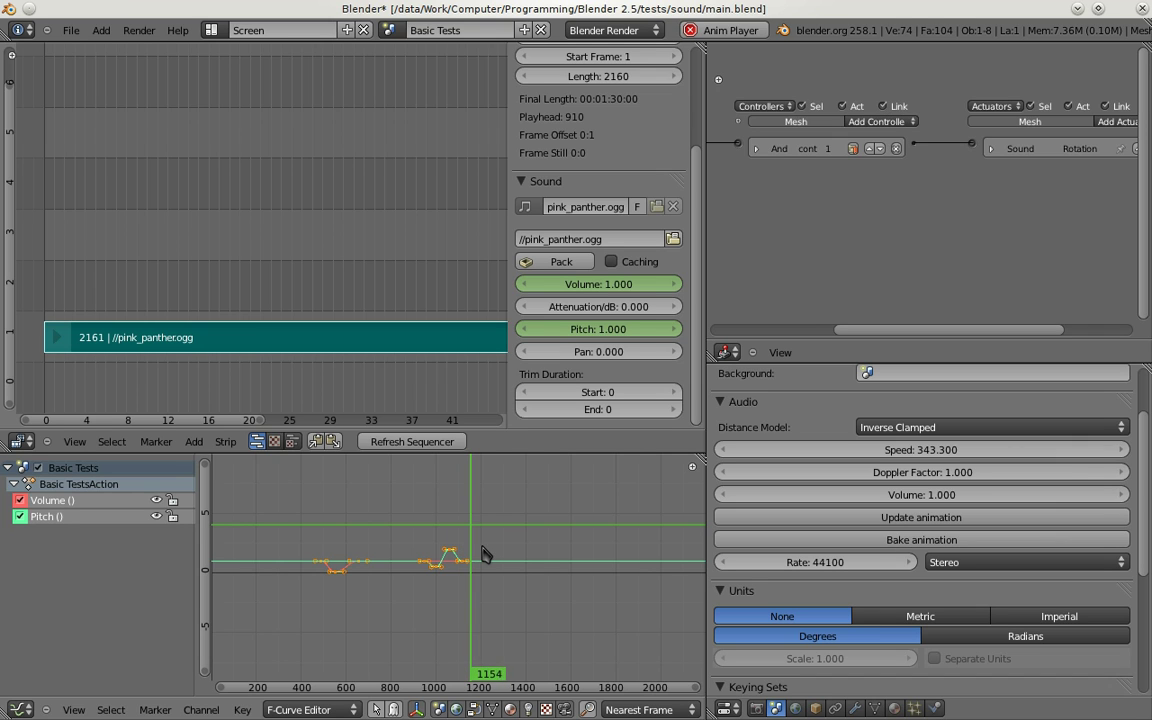
key(alt+a)
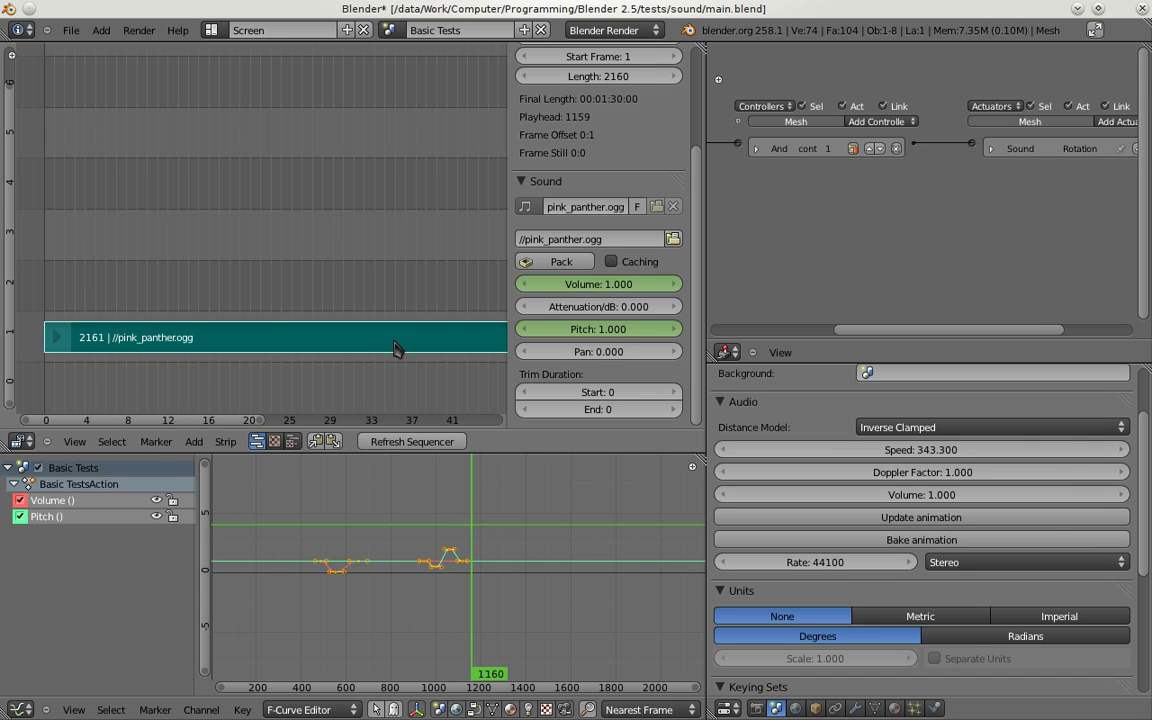
Step: Erase the pink_panther strip and add a 7-I_Move_On-Sintels_Song.ogg sound strip starting at frame 2
key(x)
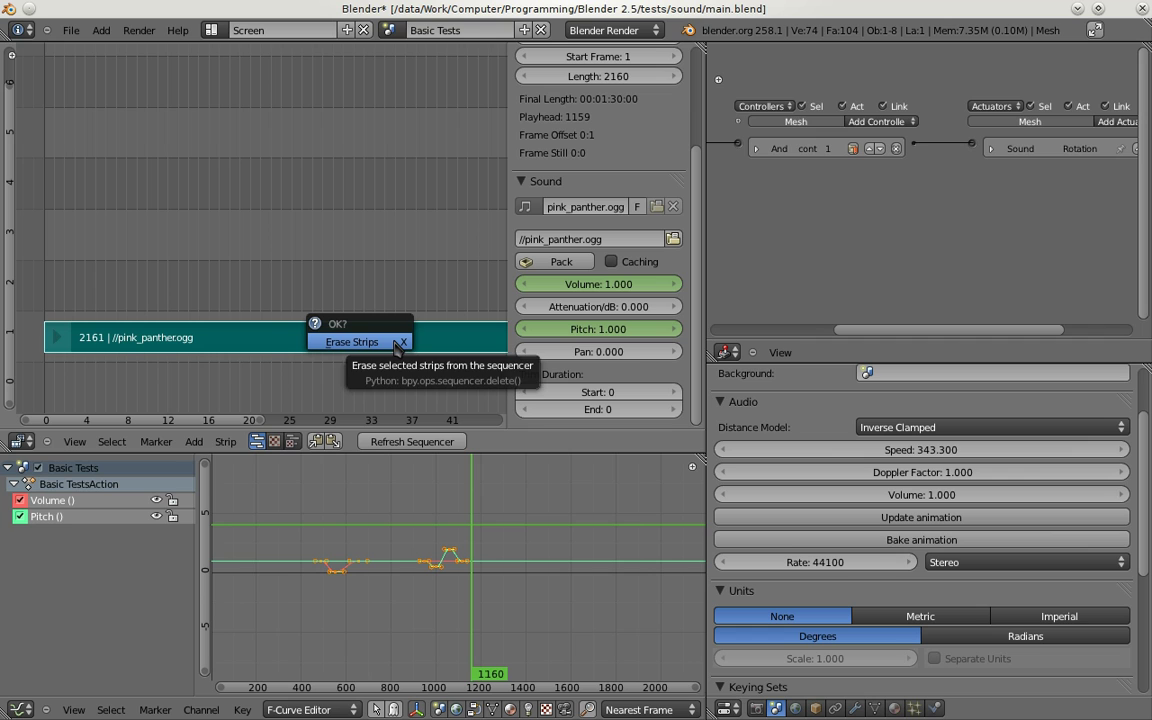
click(397, 344)
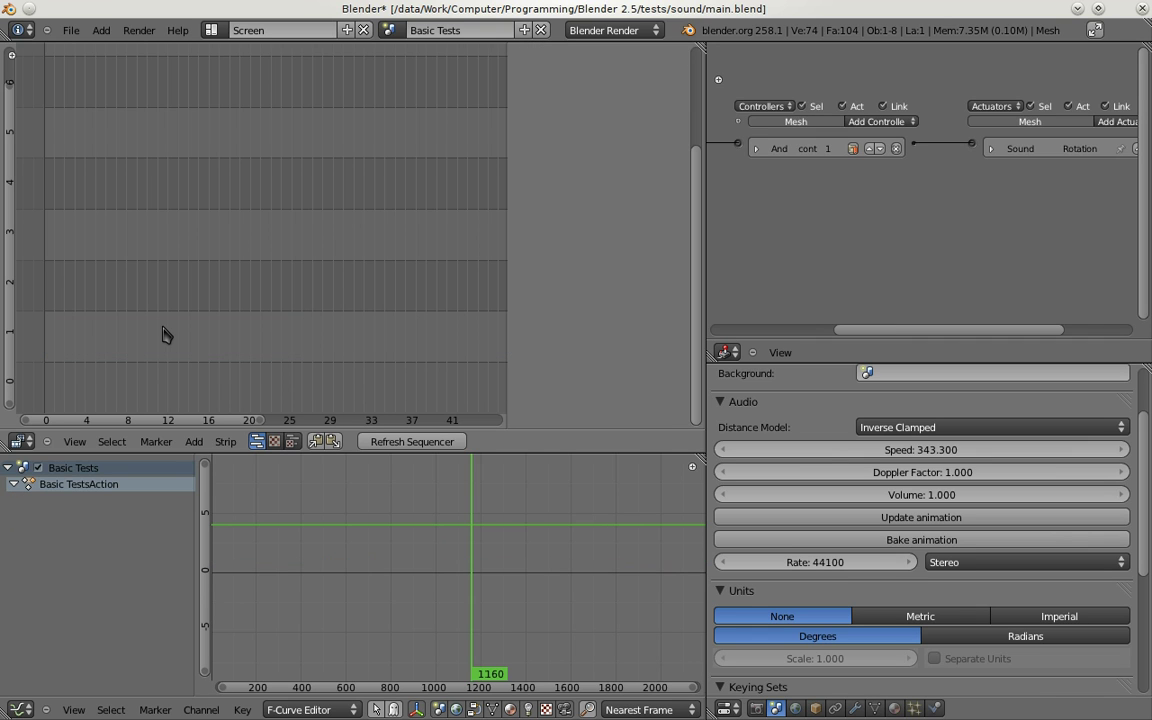
key(shift+a)
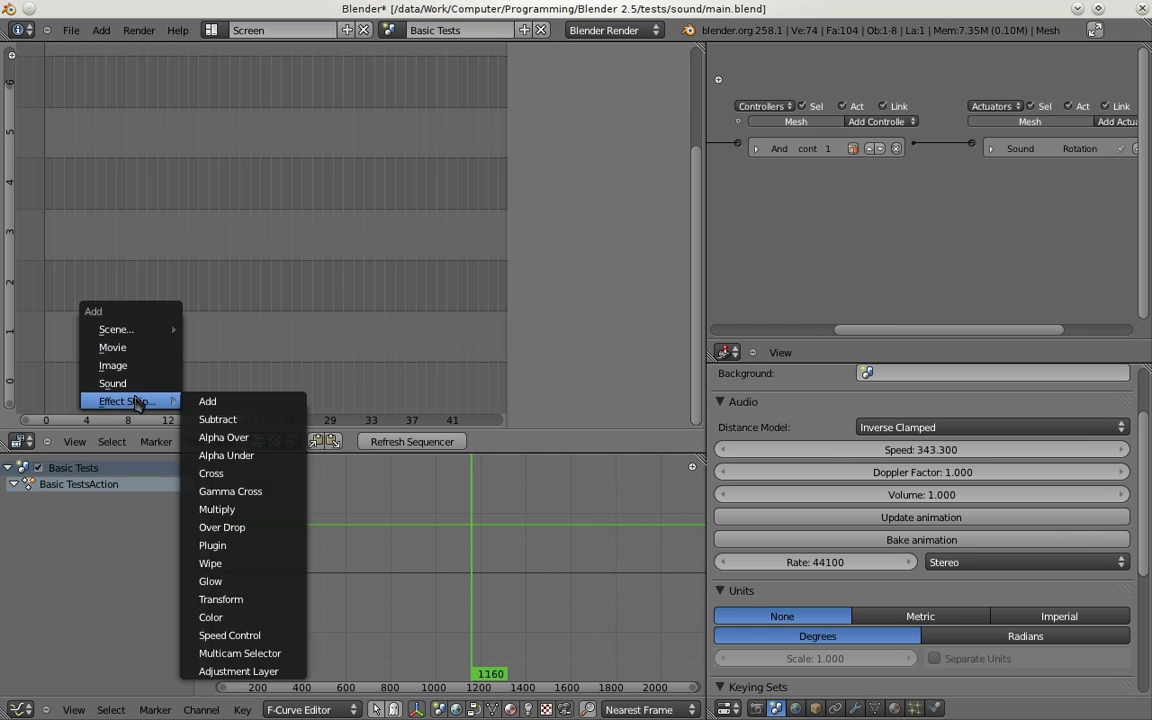
click(120, 383)
click(278, 147)
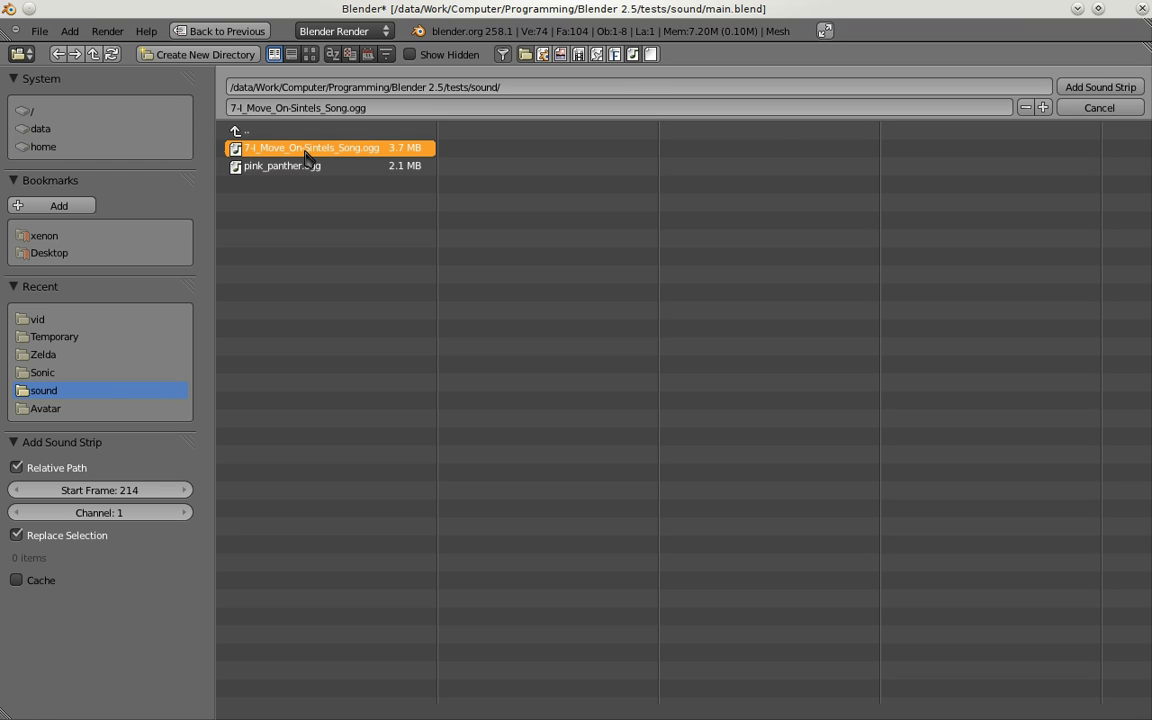
key(Return)
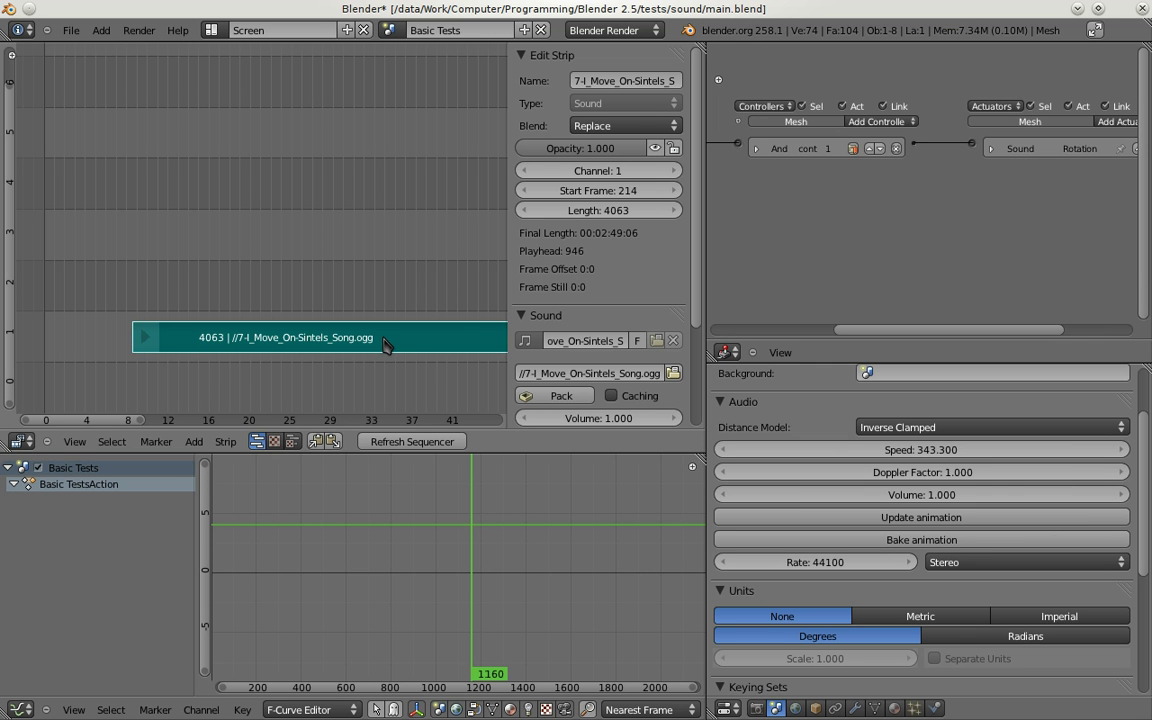
click(298, 343)
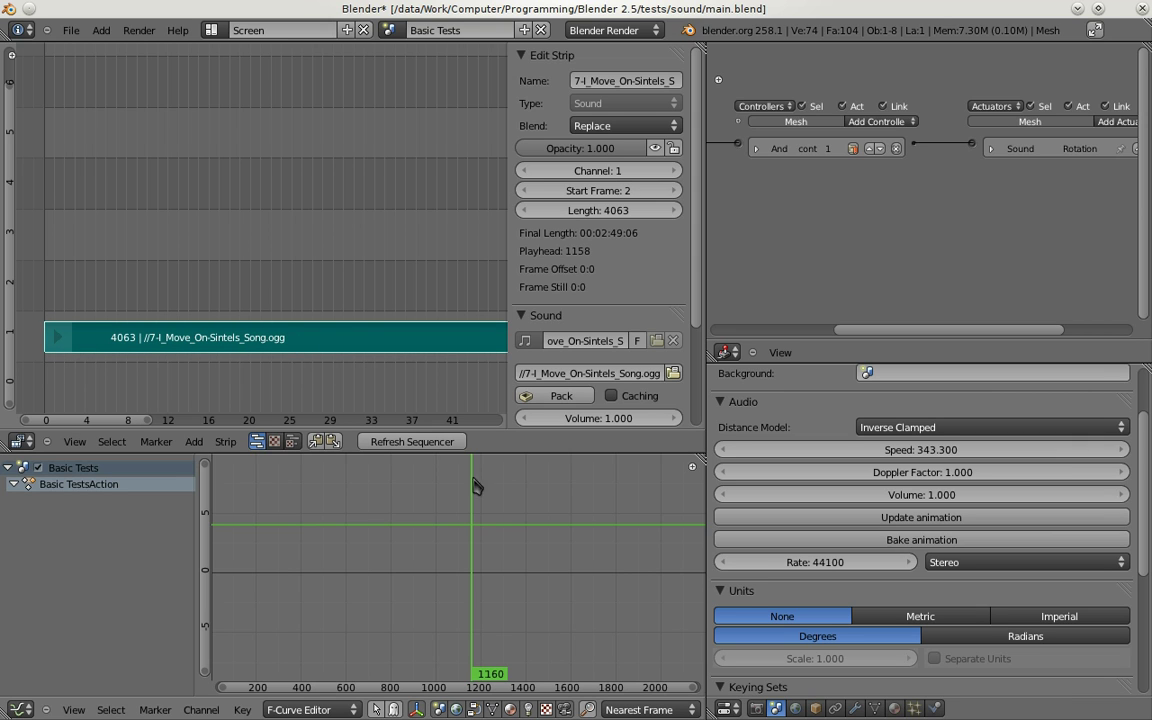
Step: Keyframe the song strip's pan at 0 on frame 563 and -1 on frame 682
click(277, 372)
scroll(600, 360, down, 5)
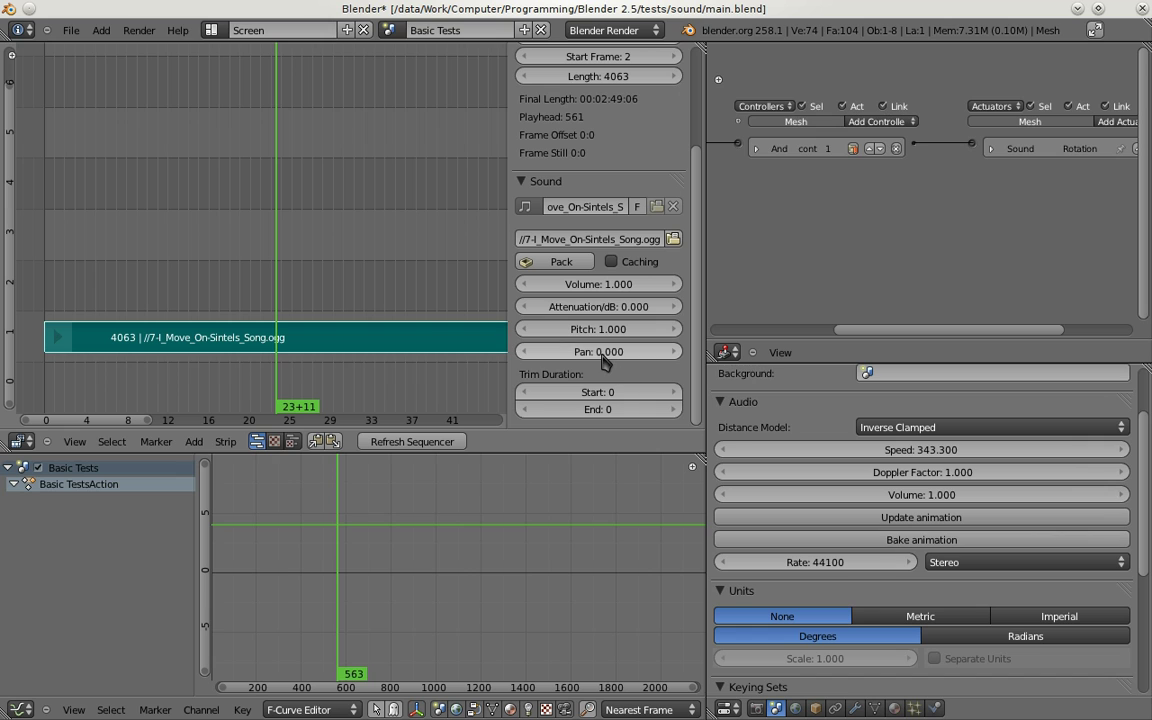
key(i)
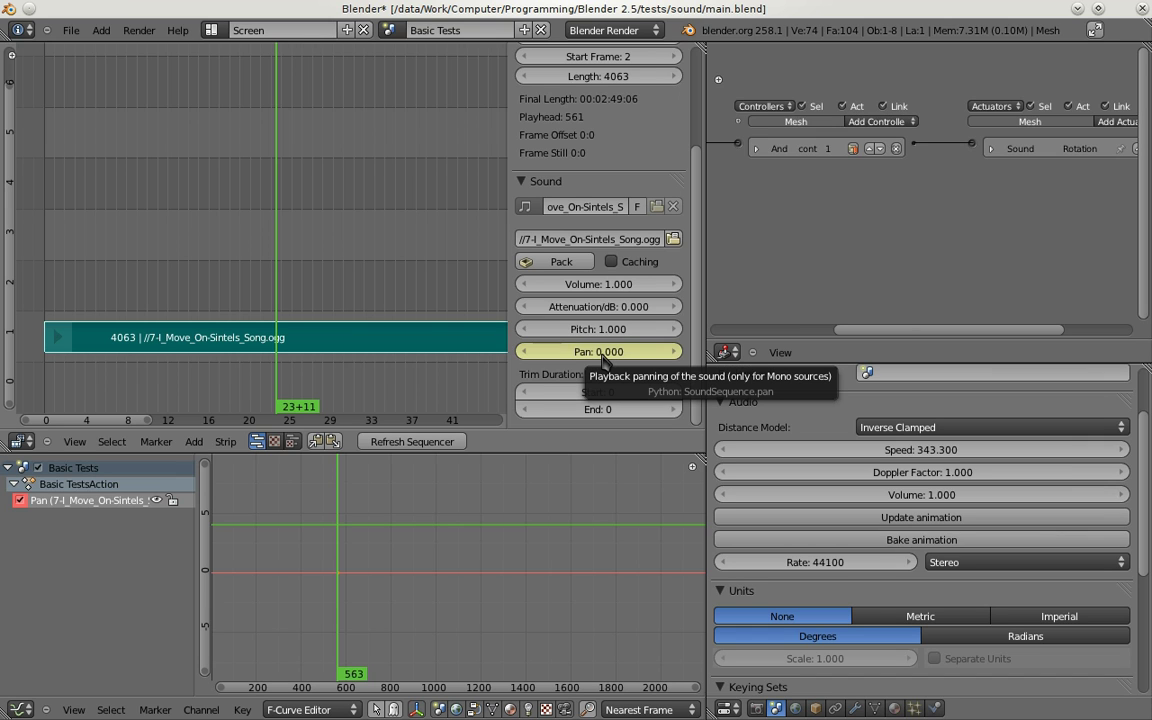
click(364, 540)
click(593, 351)
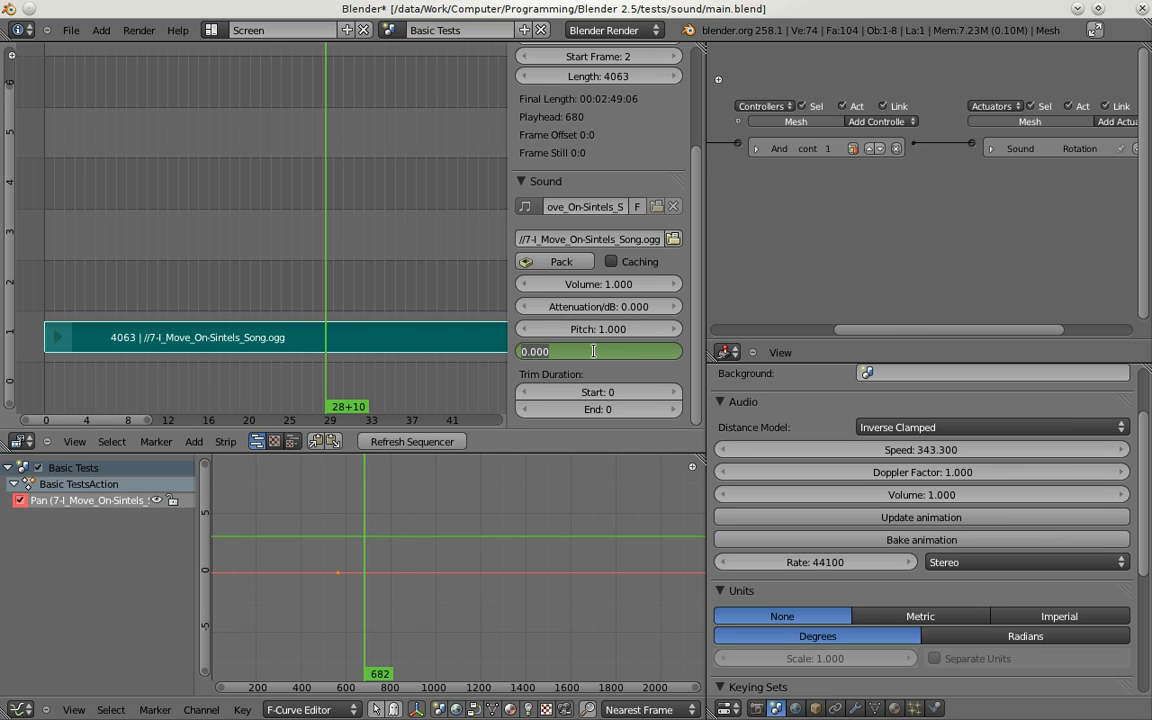
text(-1)
key(Return)
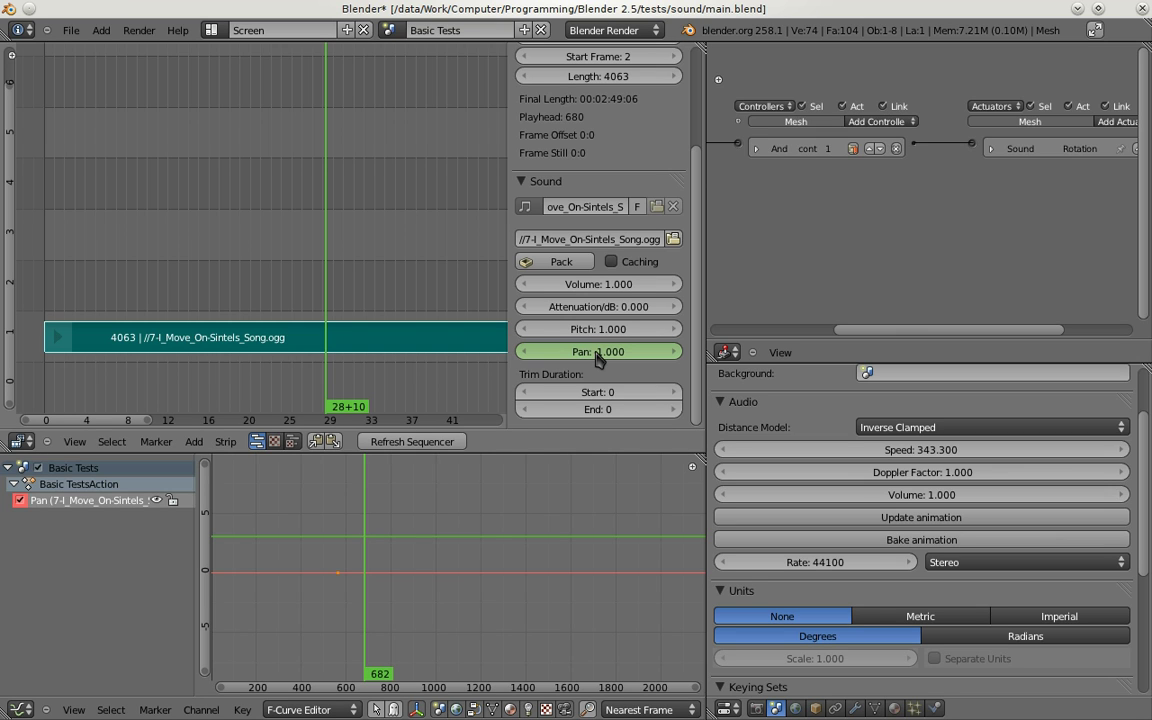
key(i)
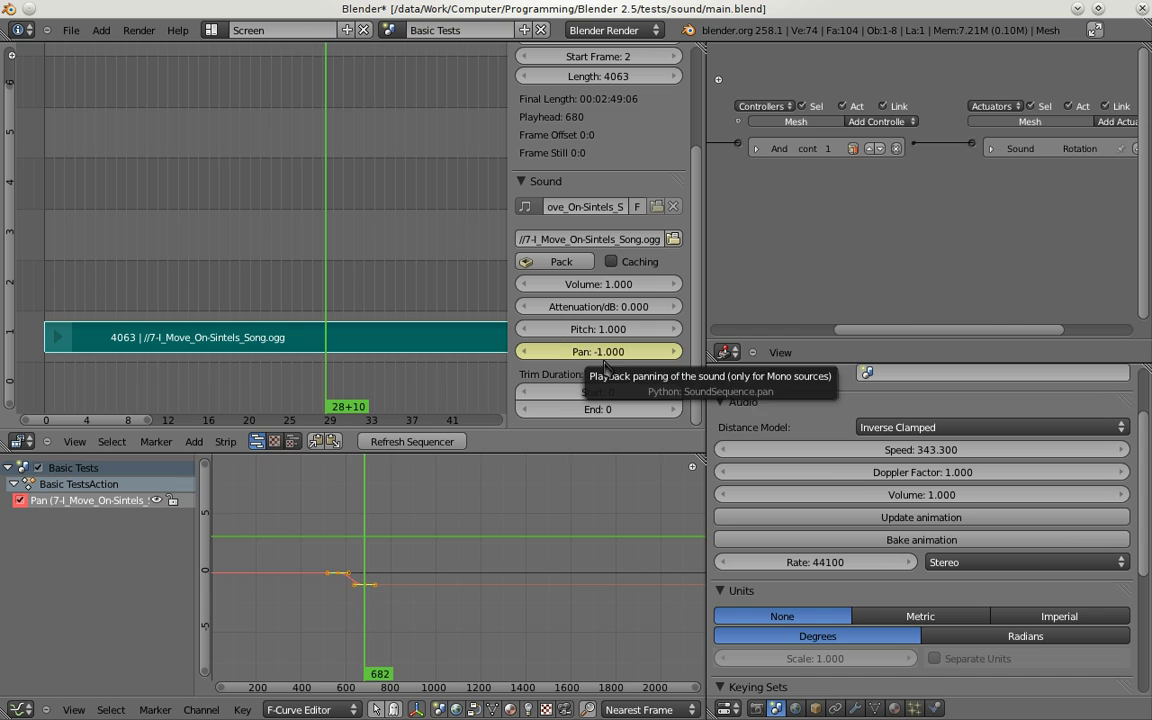
Step: Keyframe pan 1 at frame 815 and 0 at frame 1048, then play from frame 518
click(393, 590)
click(598, 351)
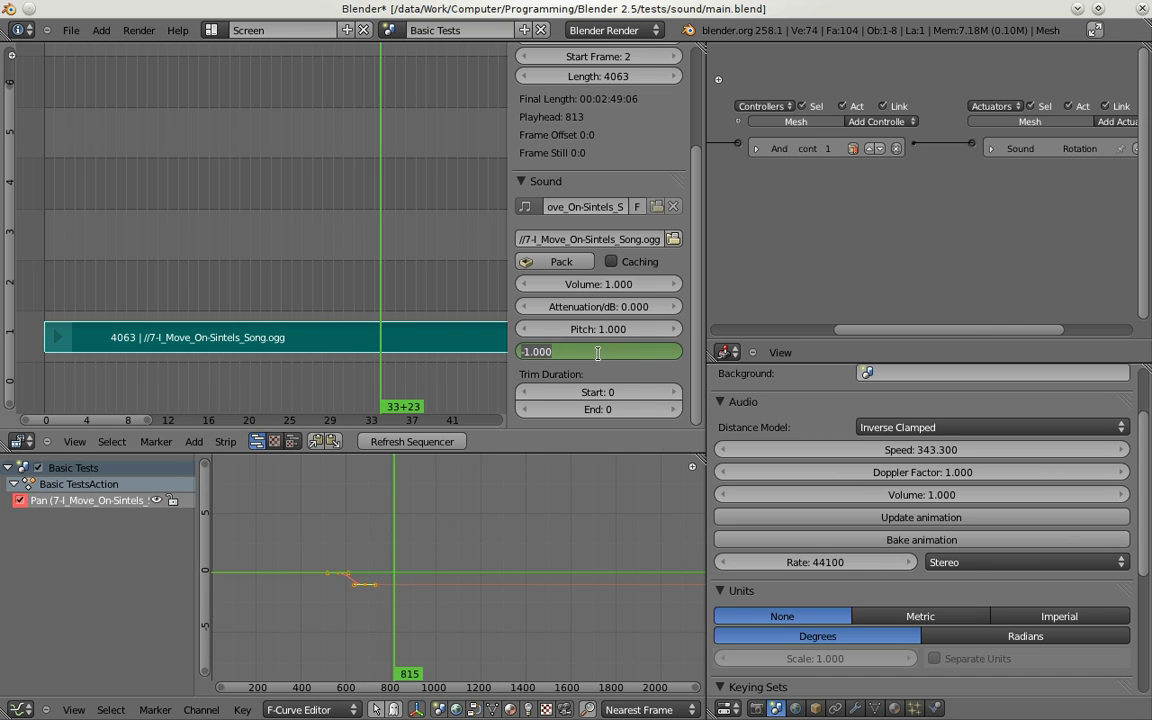
text(1)
key(Return)
key(i)
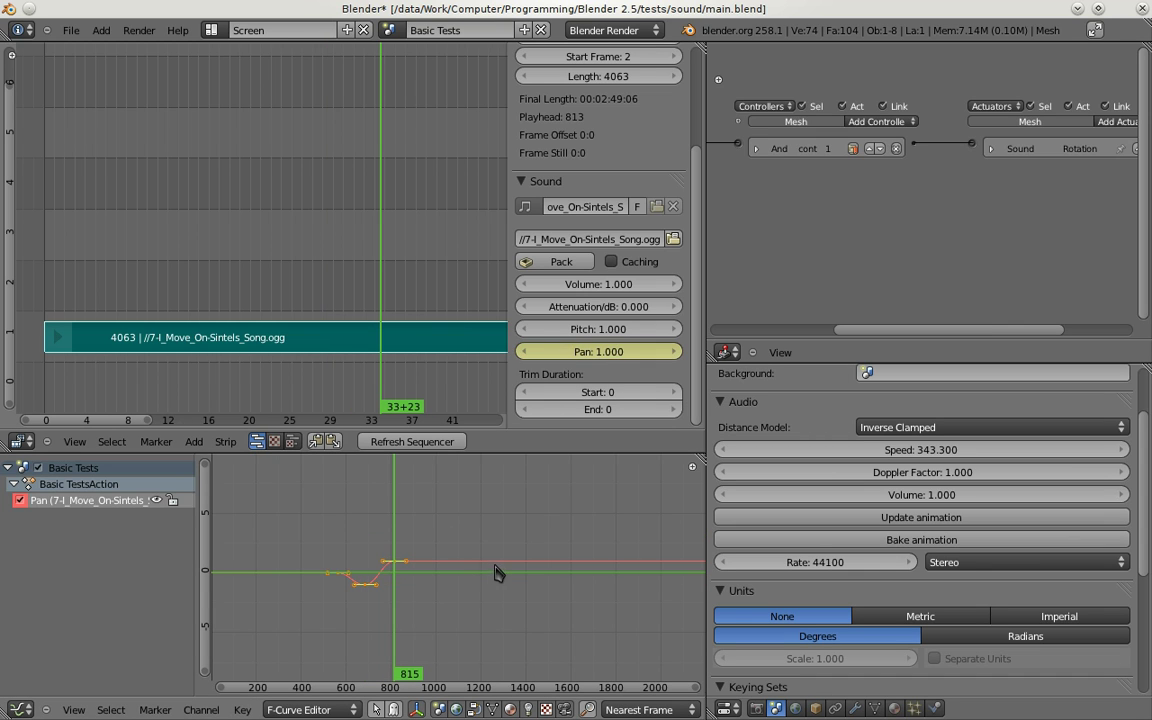
click(449, 572)
click(599, 352)
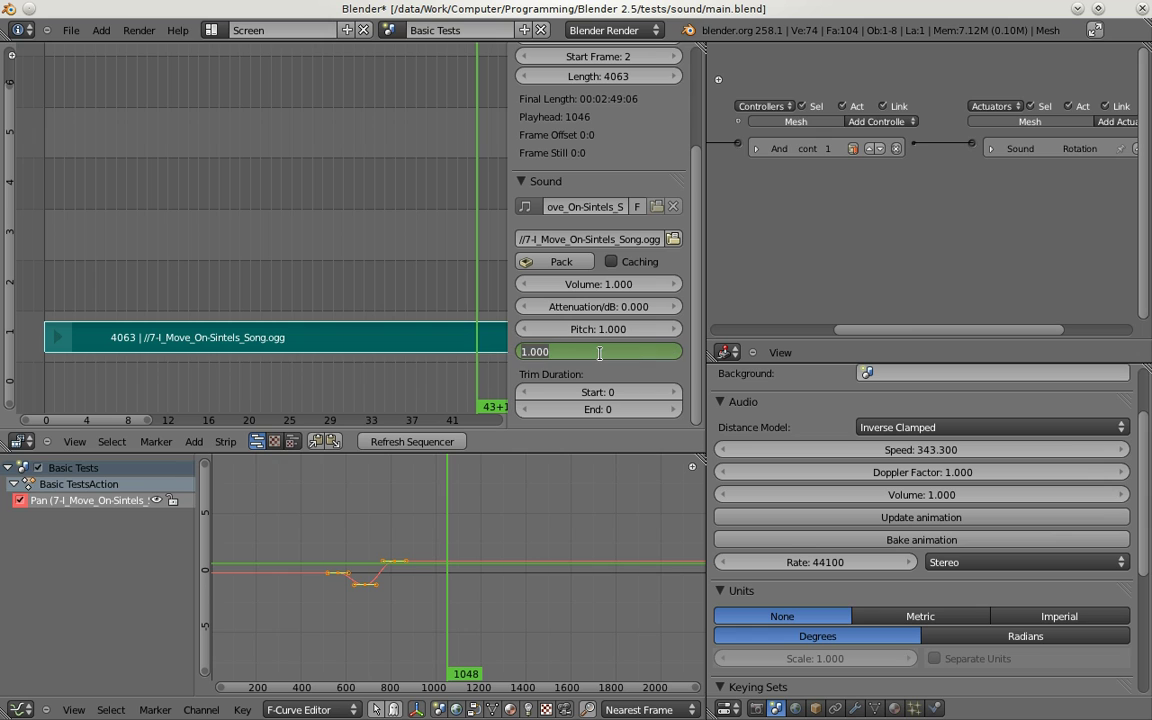
text(0)
key(Return)
key(i)
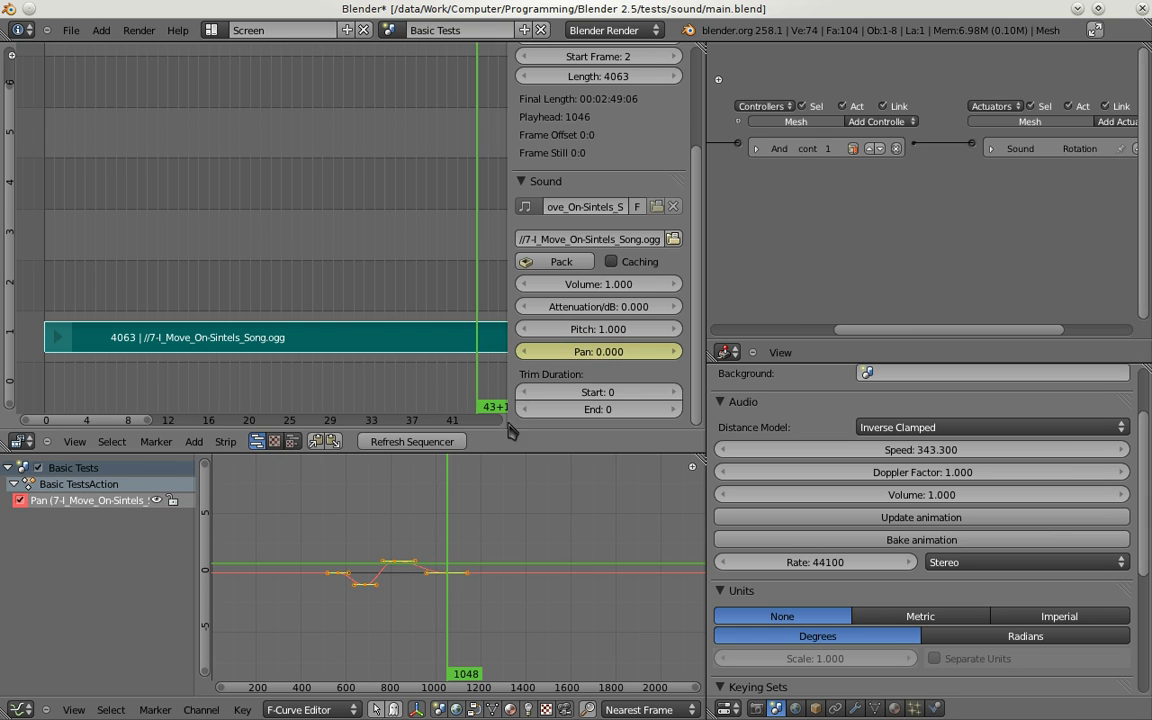
click(328, 550)
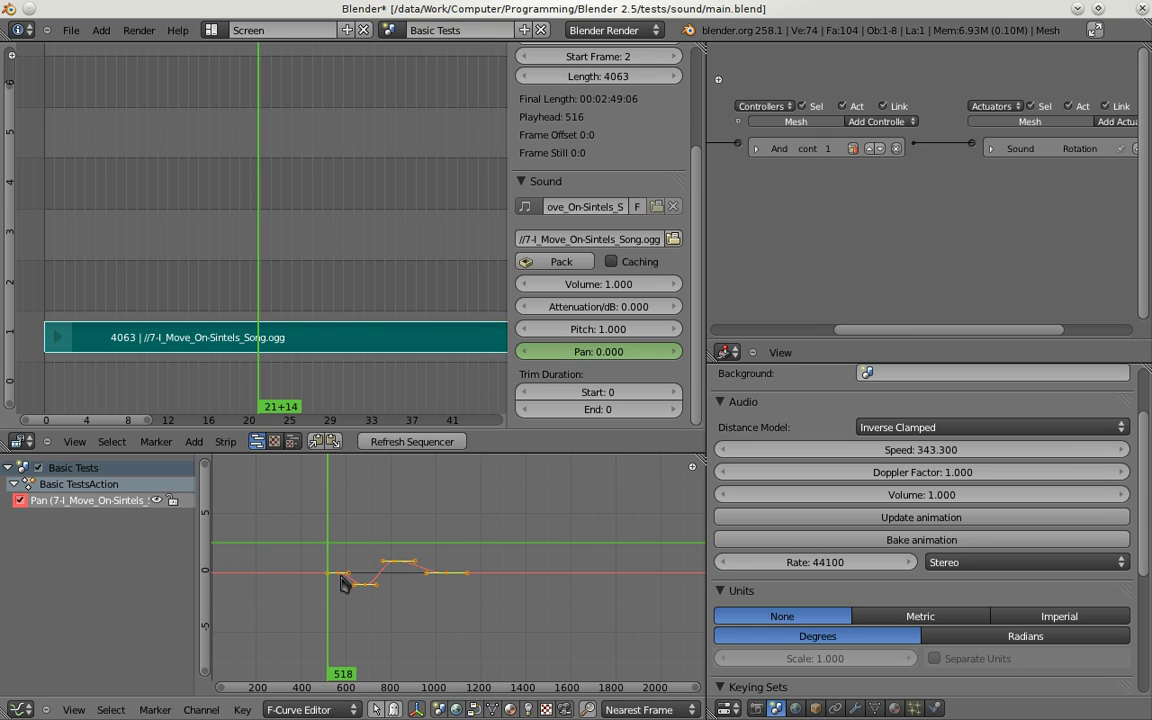
key(alt+a)
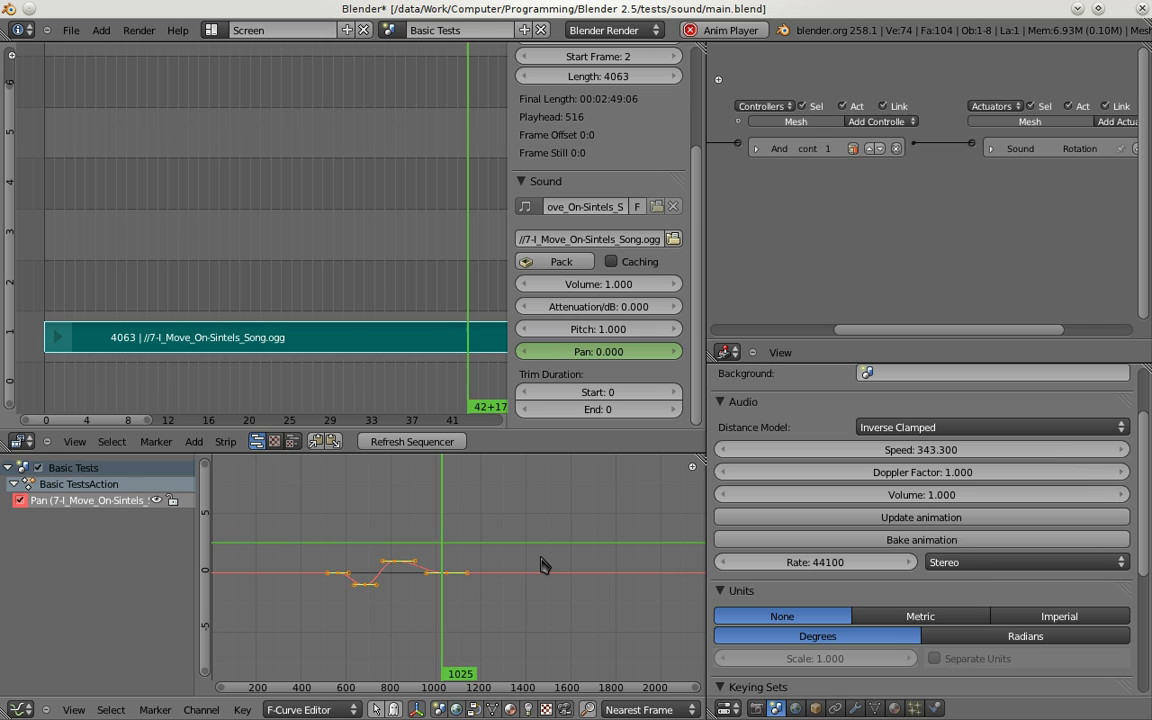
Step: Stop playback of the panned Sintel song
key(alt+a)
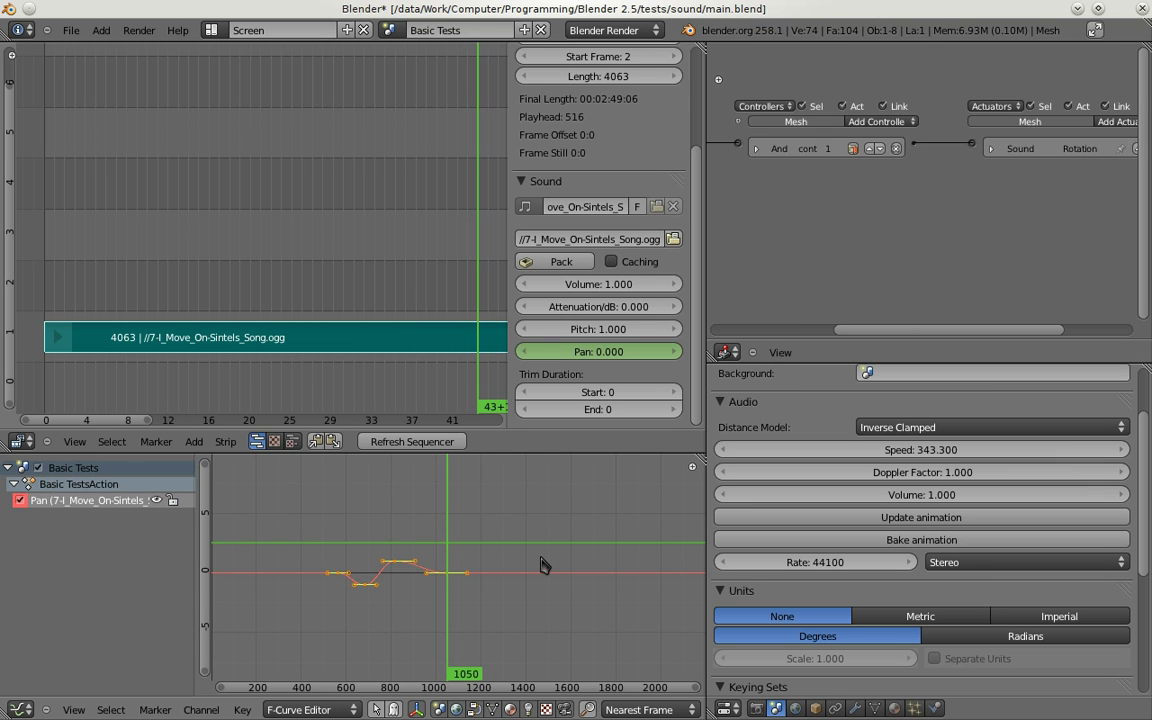